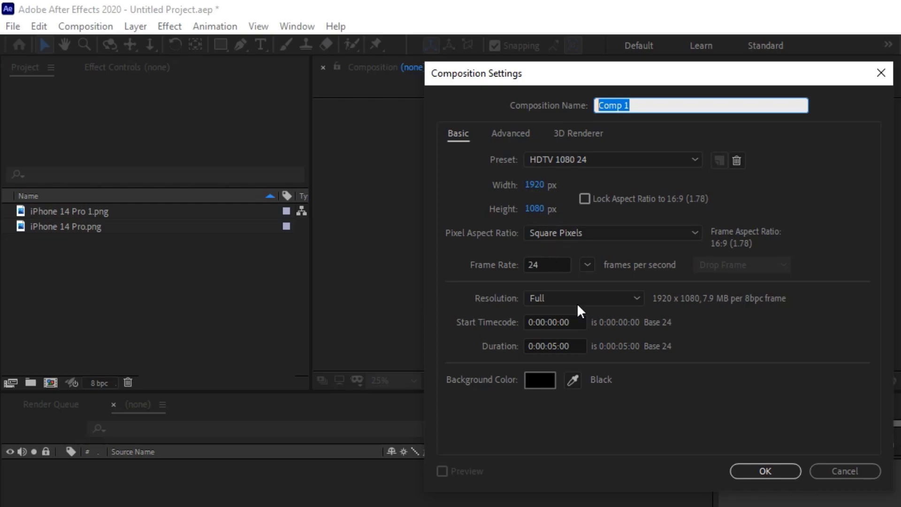
# - Create a 1920 x 1080, 24 fps, 5-second composition and place iPhone 14 Pro 1.png and iPhone 14 Pro.png in it
pyautogui.click(763, 472)
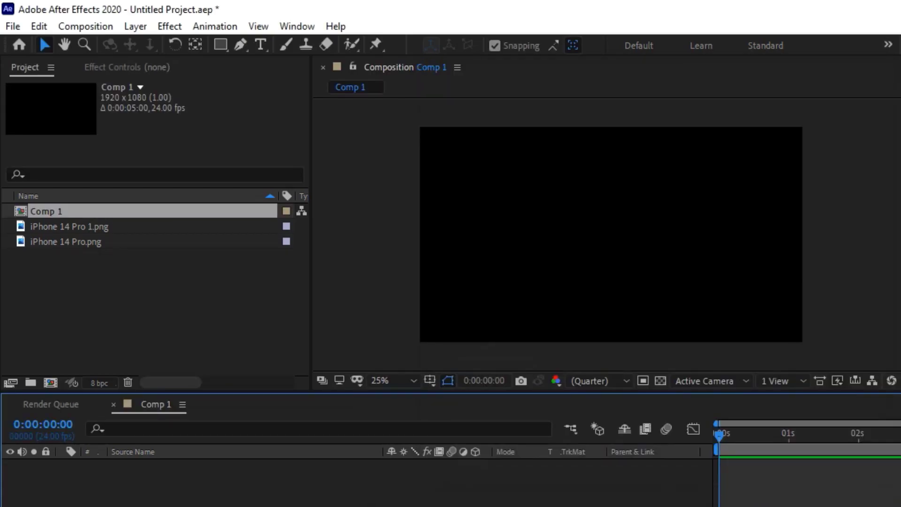
pyautogui.click(103, 227)
pyautogui.keyDown('shift'); pyautogui.click(96, 242); pyautogui.keyUp('shift')
pyautogui.moveTo(94, 242); pyautogui.dragTo(136, 471)
pyautogui.click(192, 466)
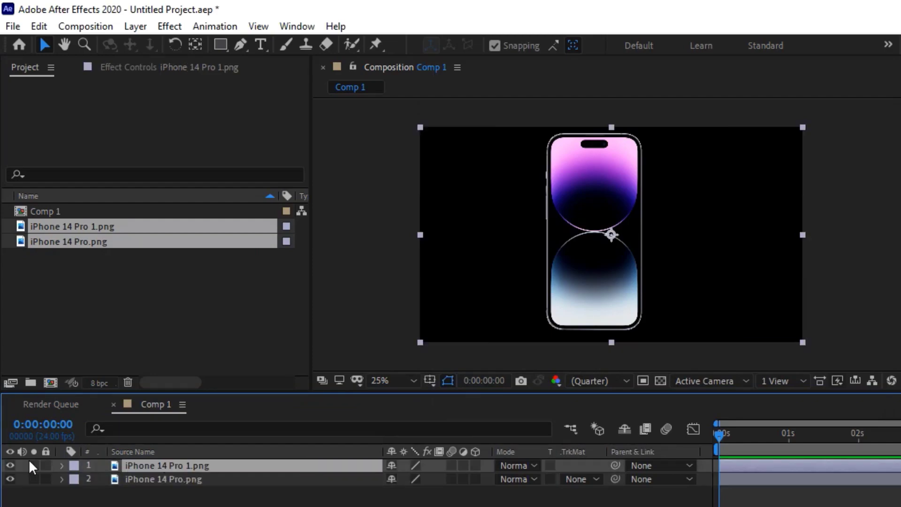
# - Check the iPhone 14 Pro 1.png layer's visibility and pre-compose it on its own, leaving all attributes in Comp 1
pyautogui.click(9, 465)
pyautogui.click(10, 465)
pyautogui.rightClick(178, 469)
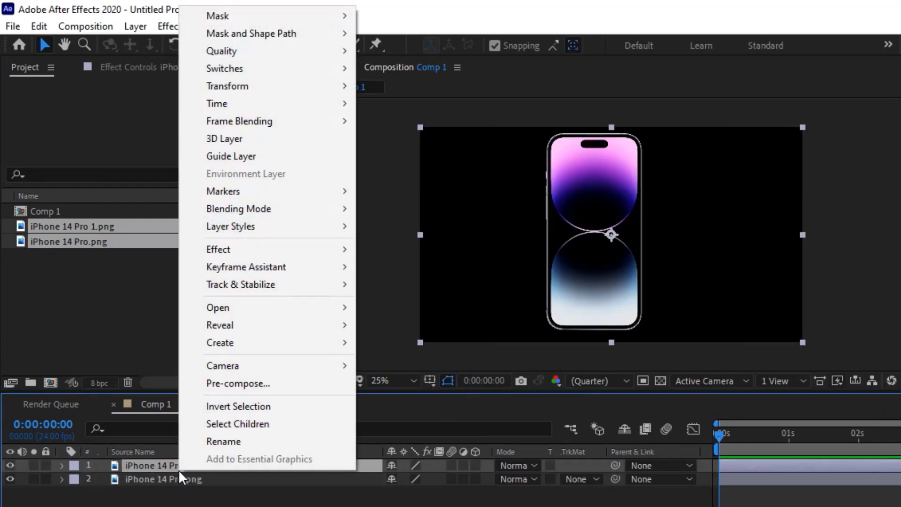
pyautogui.click(289, 384)
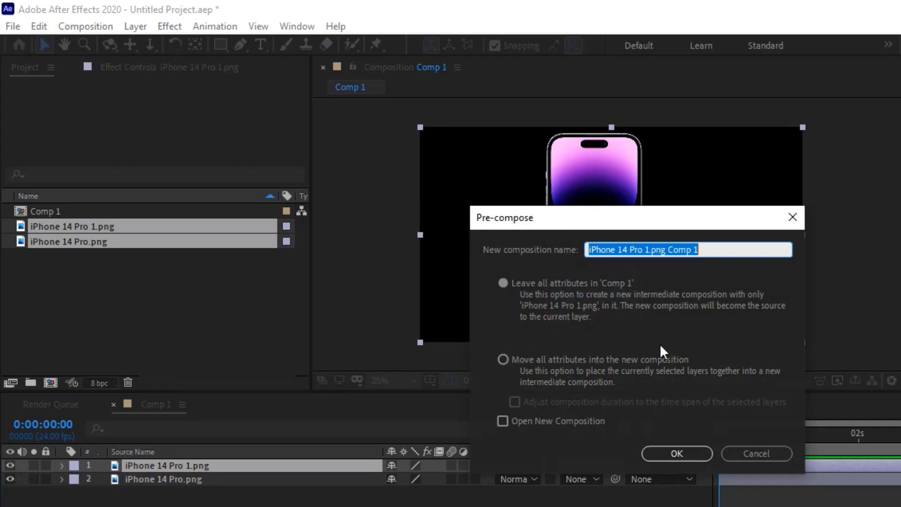
pyautogui.click(676, 451)
# - Pre-compose the iPhone 14 Pro.png layer into its own composition with the default name
pyautogui.click(157, 478)
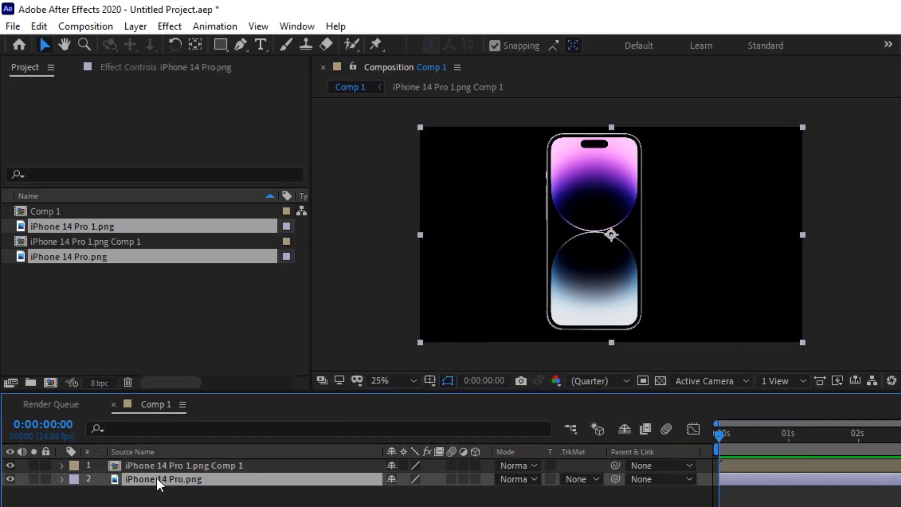
pyautogui.rightClick(156, 477)
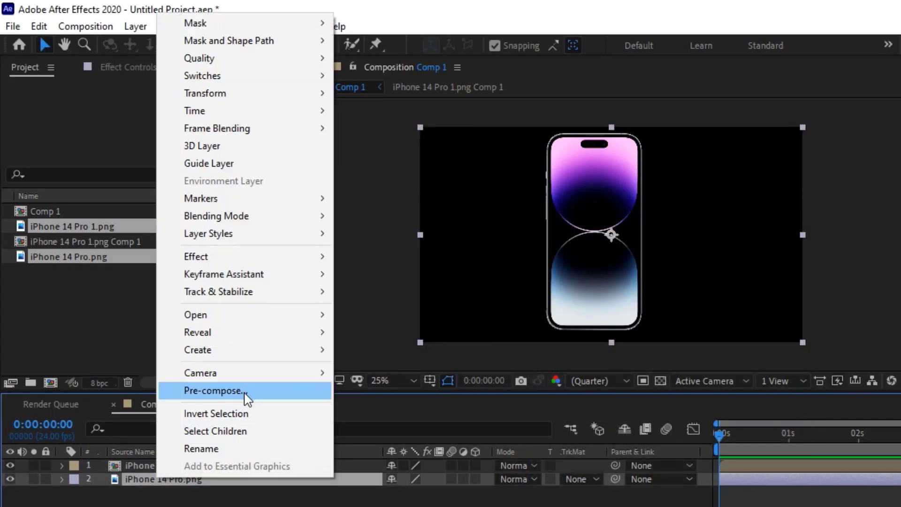
pyautogui.click(271, 392)
pyautogui.click(673, 453)
# - Create a new composition named main with the HDTV 1080 24 preset and a 5-second duration
pyautogui.click(51, 383)
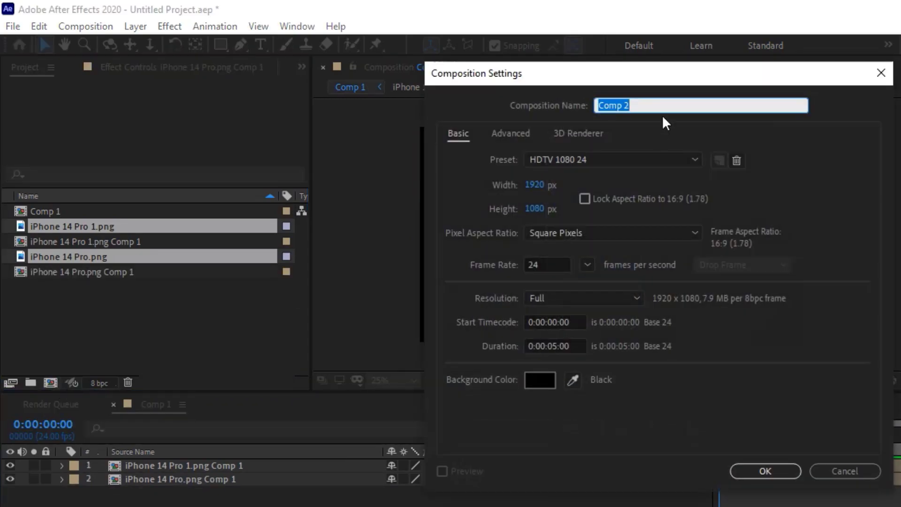
pyautogui.write('main')
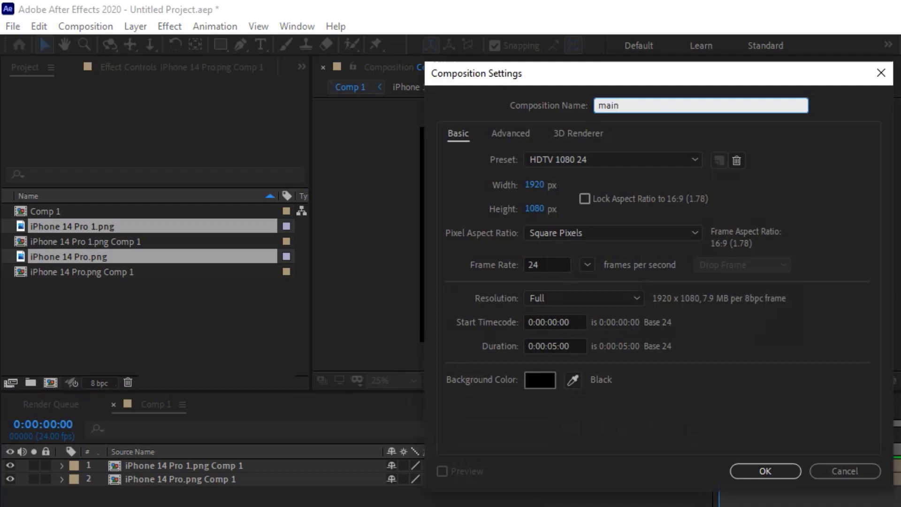
pyautogui.click(760, 472)
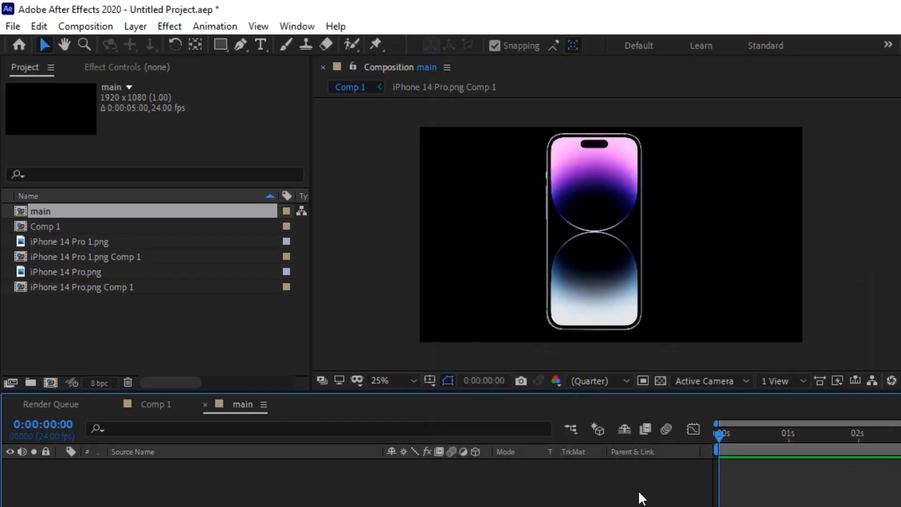
# - Add a pale cyan 1920 x 1080 solid as the background of the main composition
pyautogui.rightClick(75, 497)
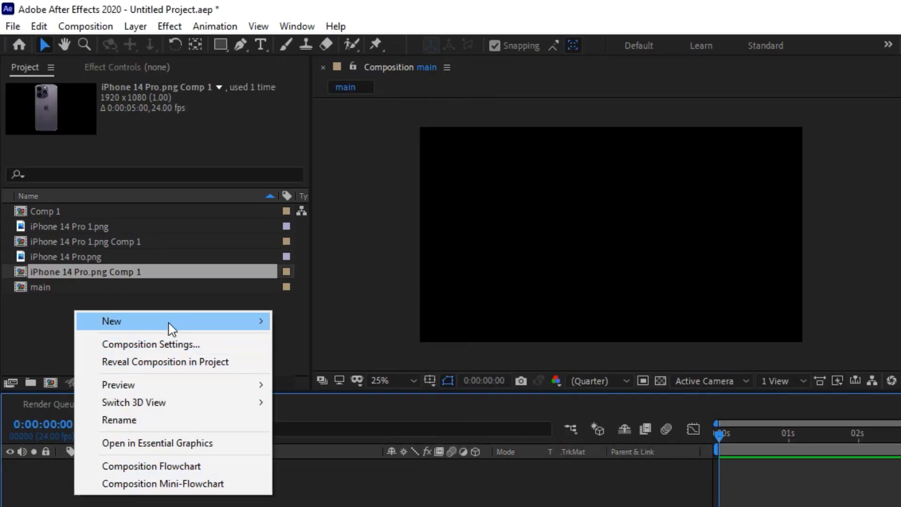
pyautogui.moveTo(165, 317)
pyautogui.moveTo(254, 328)
pyautogui.click(309, 362)
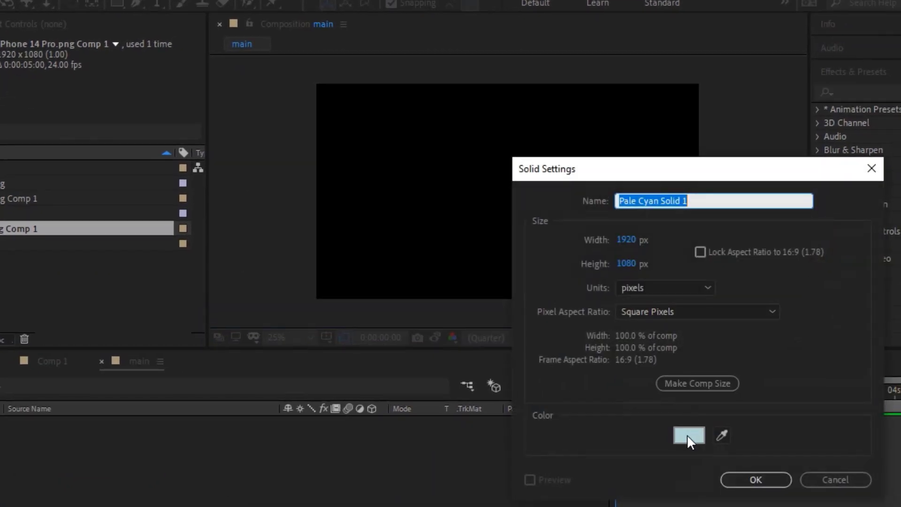
pyautogui.click(711, 445)
pyautogui.press('Return')
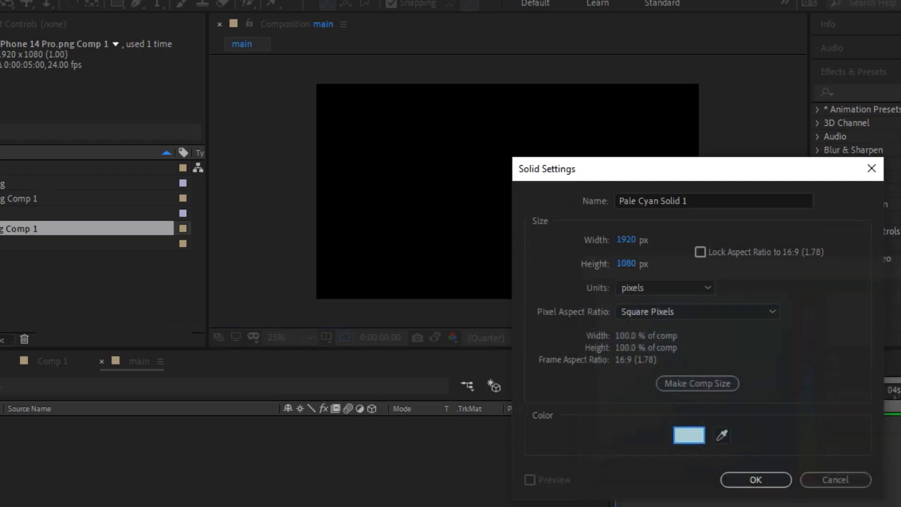
pyautogui.click(750, 479)
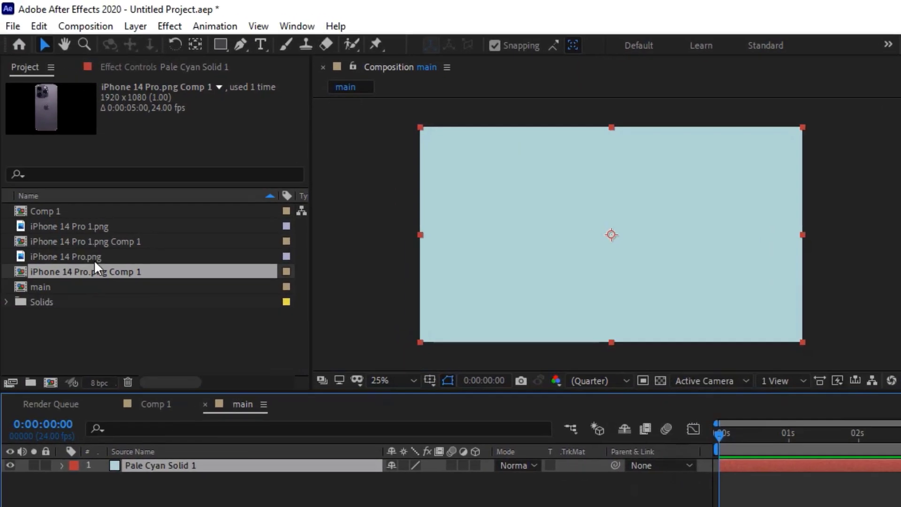
# - Place iPhone 14 Pro.png Comp 1 above the solid in main and make it a 3D layer
pyautogui.click(92, 258)
pyautogui.click(96, 269)
pyautogui.click(114, 240)
pyautogui.click(101, 271)
pyautogui.moveTo(101, 270); pyautogui.dragTo(140, 459)
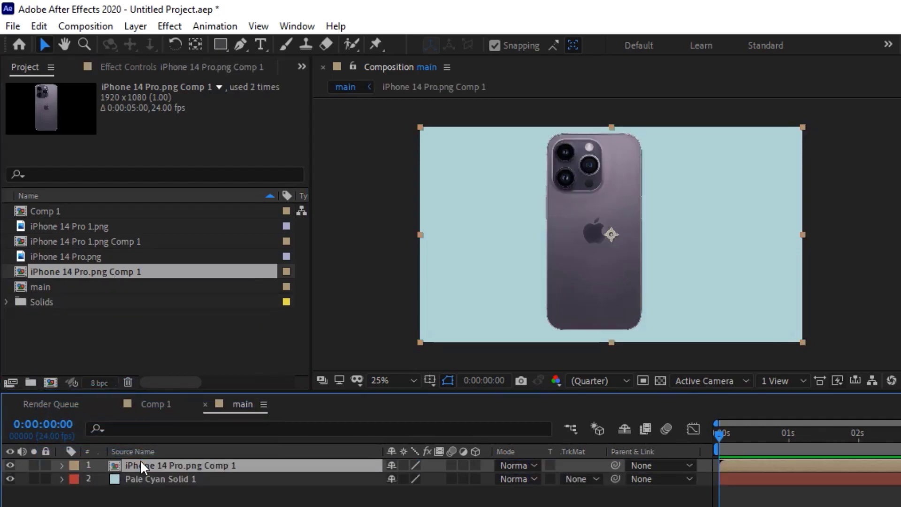
pyautogui.click(475, 465)
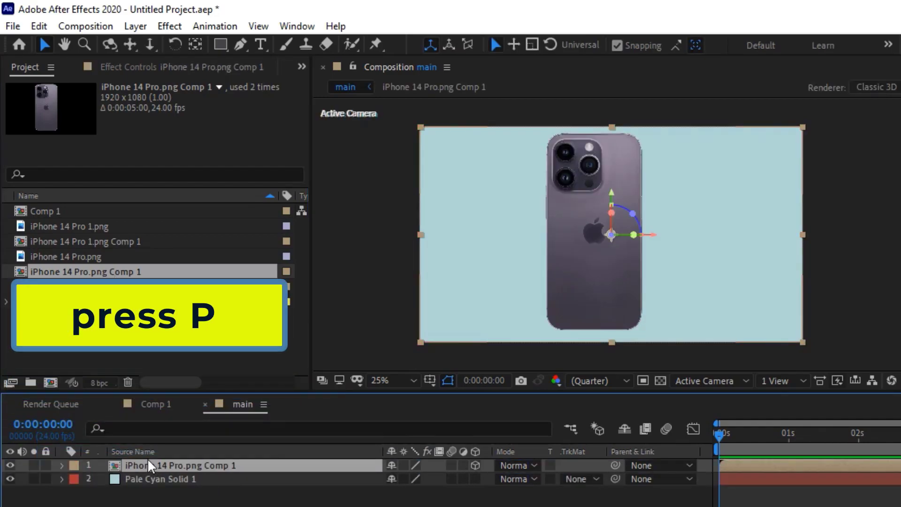
# - Apply the expression value+[0,0,index] to the phone back layer's Position and collapse the layer's properties
pyautogui.press('p')
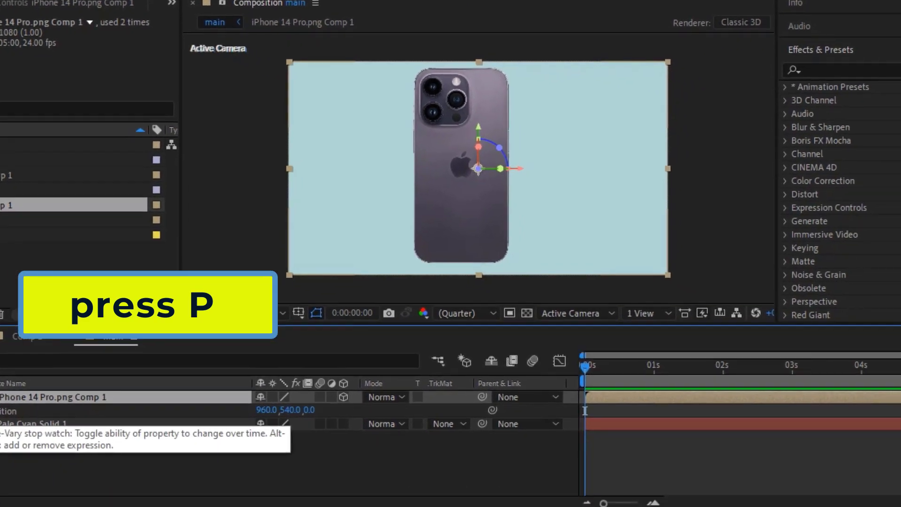
pyautogui.keyDown('alt'); pyautogui.click(0, 415); pyautogui.keyUp('alt')
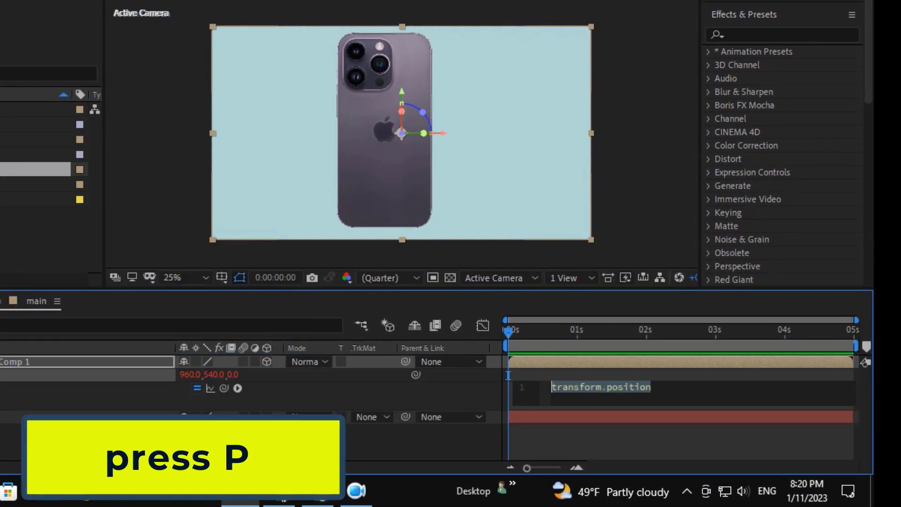
pyautogui.write('v')
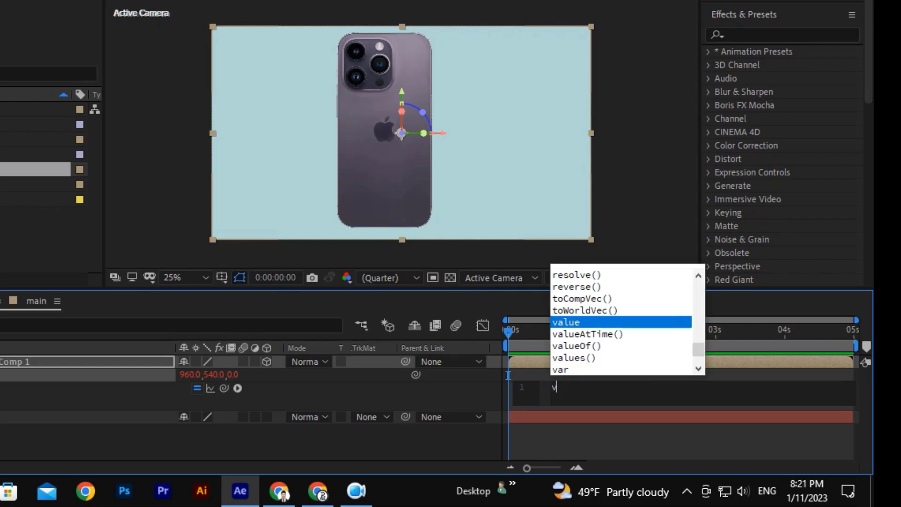
pyautogui.write('al')
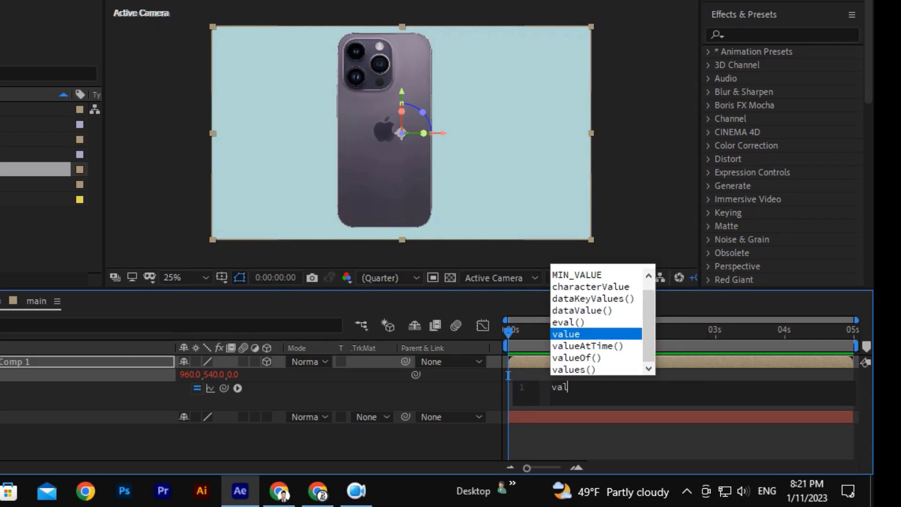
pyautogui.write('ue')
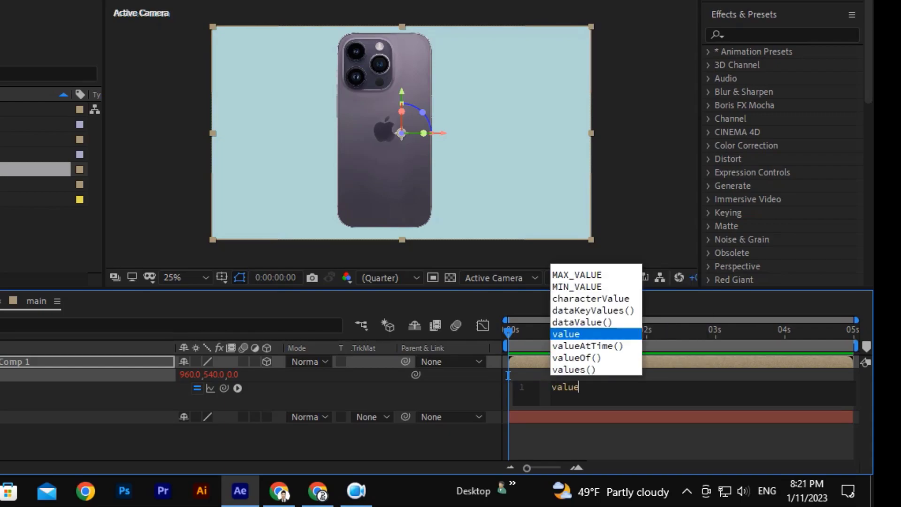
pyautogui.doubleClick(580, 334)
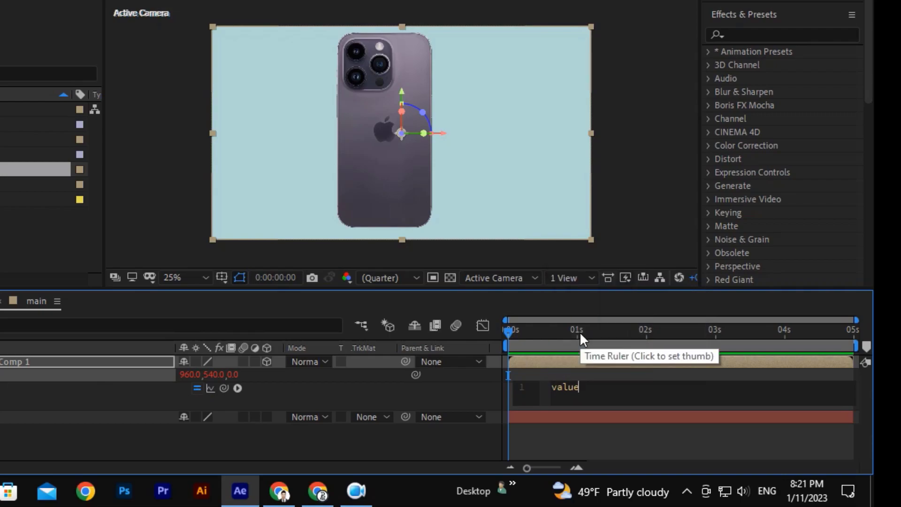
pyautogui.write('+[0,0')
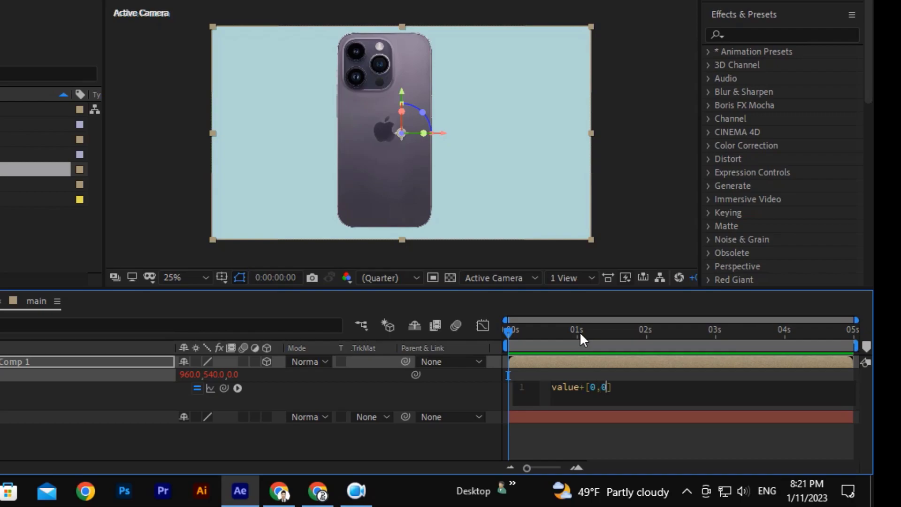
pyautogui.write(',in')
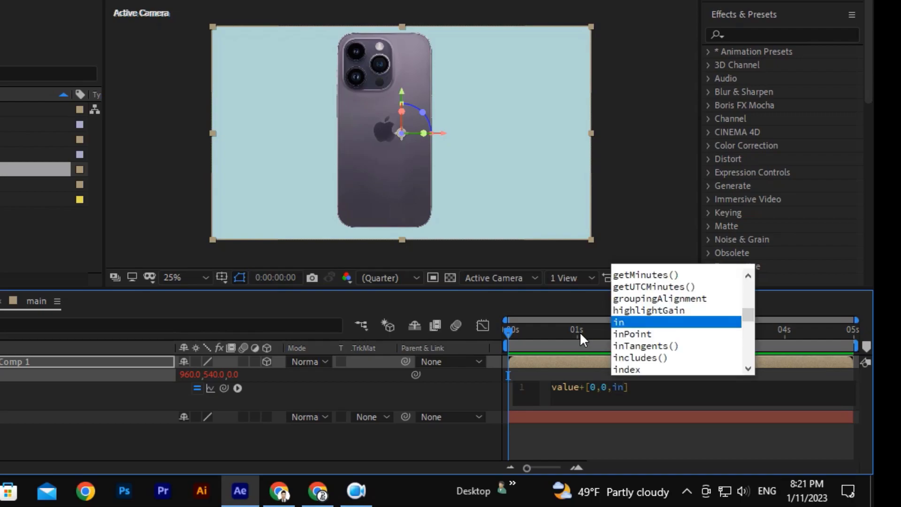
pyautogui.click(640, 370)
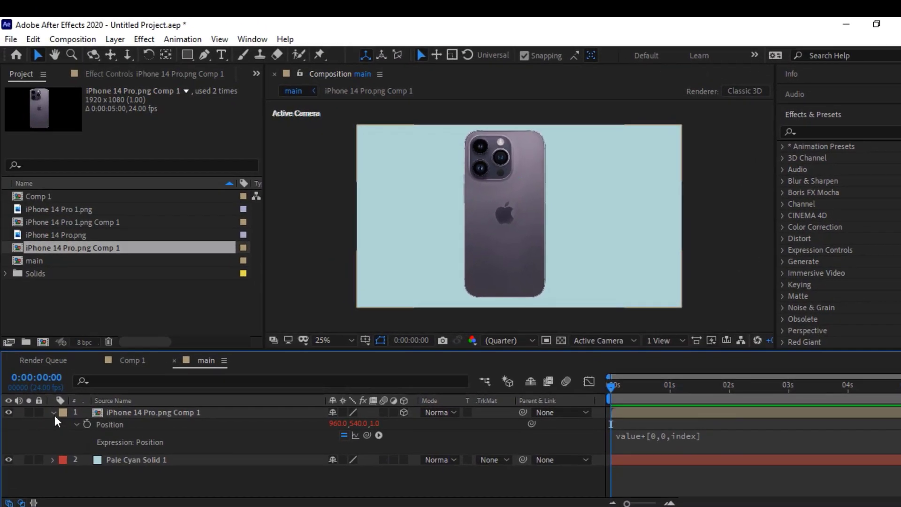
pyautogui.click(53, 412)
# - Duplicate the iPhone 14 Pro.png Comp 1 layer until there are 24 phone back layers above the solid
pyautogui.click(131, 411)
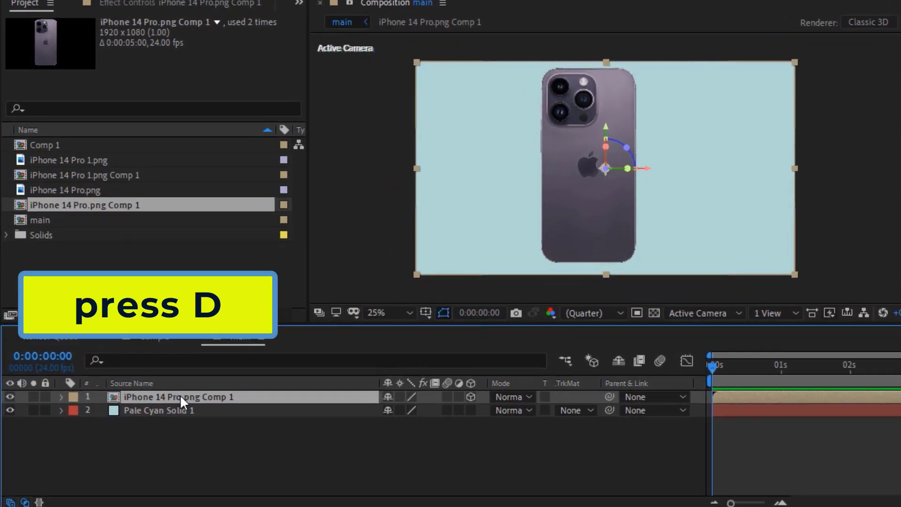
pyautogui.hotkey('ctrl', 'd')
pyautogui.hotkey('ctrl', 'd')
pyautogui.hotkey('ctrl', 'd')
pyautogui.hotkey('ctrl', 'd')
pyautogui.hotkey('ctrl', 'd')
pyautogui.hotkey('ctrl', 'd')
pyautogui.hotkey('ctrl', 'd')
pyautogui.hotkey('ctrl', 'd')
pyautogui.hotkey('ctrl', 'd')
pyautogui.hotkey('ctrl', 'd')
pyautogui.hotkey('ctrl', 'd')
pyautogui.hotkey('ctrl', 'd')
pyautogui.hotkey('ctrl', 'd')
pyautogui.hotkey('ctrl', 'd')
pyautogui.hotkey('ctrl', 'd')
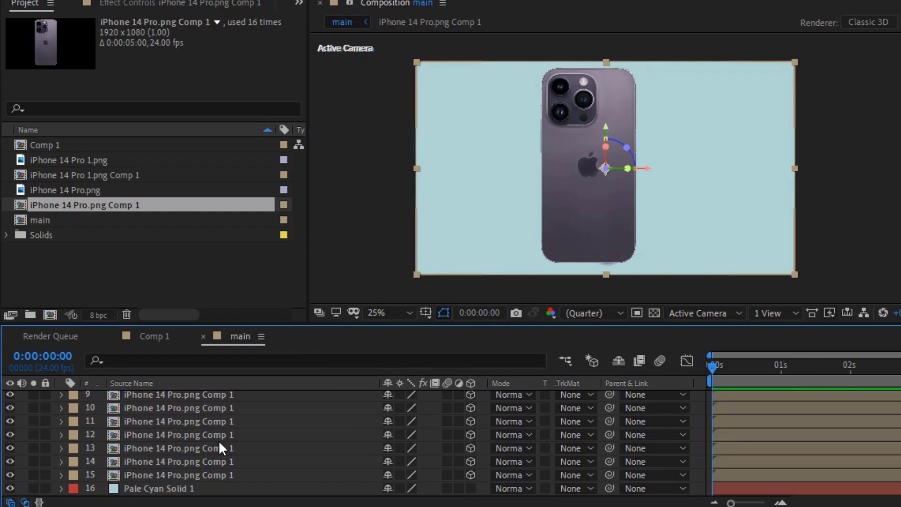
pyautogui.hotkey('ctrl', 'd')
pyautogui.hotkey('ctrl', 'd')
pyautogui.hotkey('ctrl', 'd')
pyautogui.hotkey('ctrl', 'd')
pyautogui.hotkey('ctrl', 'd')
pyautogui.hotkey('ctrl', 'd')
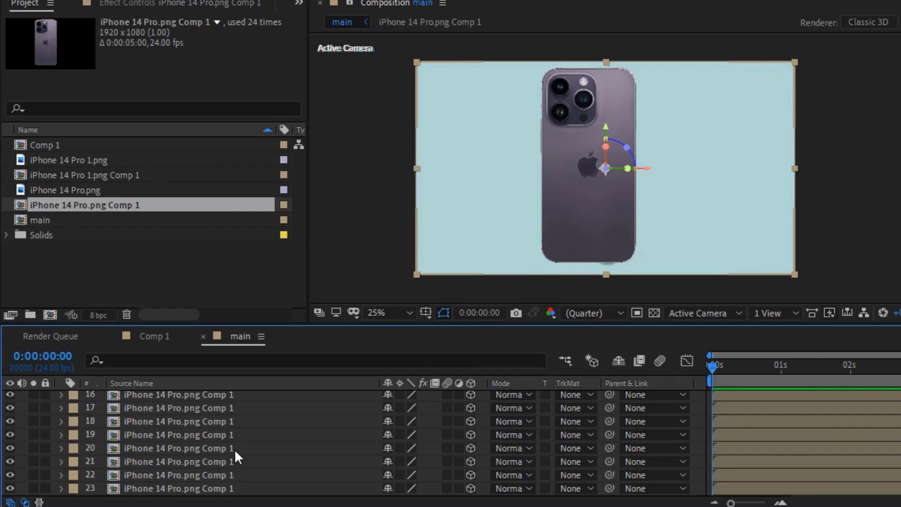
pyautogui.hotkey('ctrl', 'd')
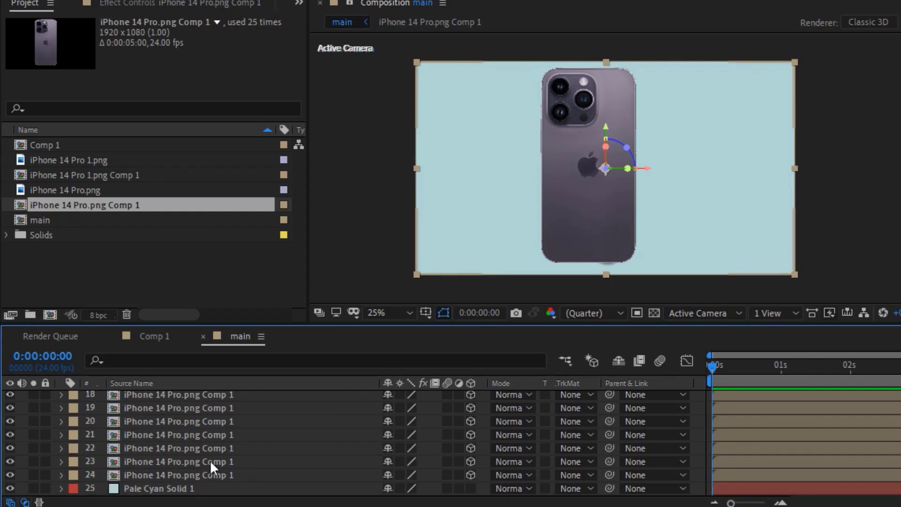
# - Place iPhone 14 Pro 1.png Comp 1 at the top of the layer stack and make it a 3D layer
pyautogui.scroll(6, 238, 466)
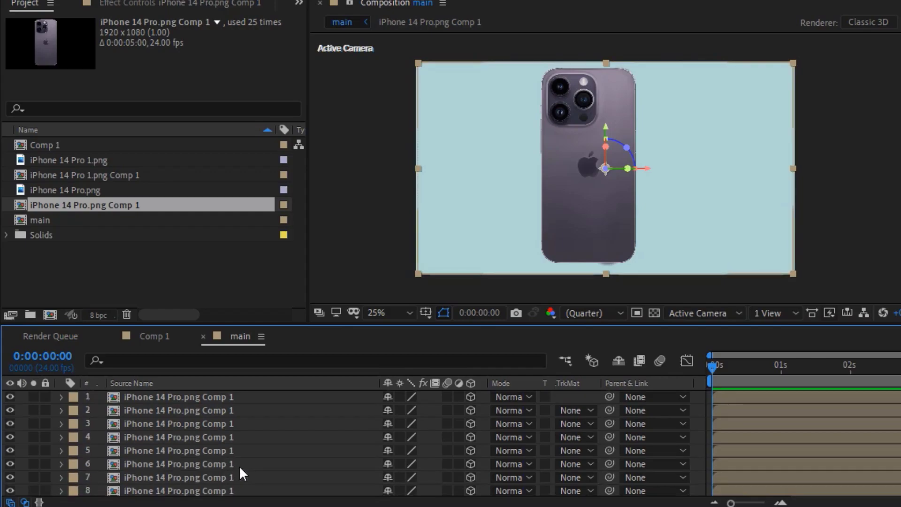
pyautogui.click(243, 402)
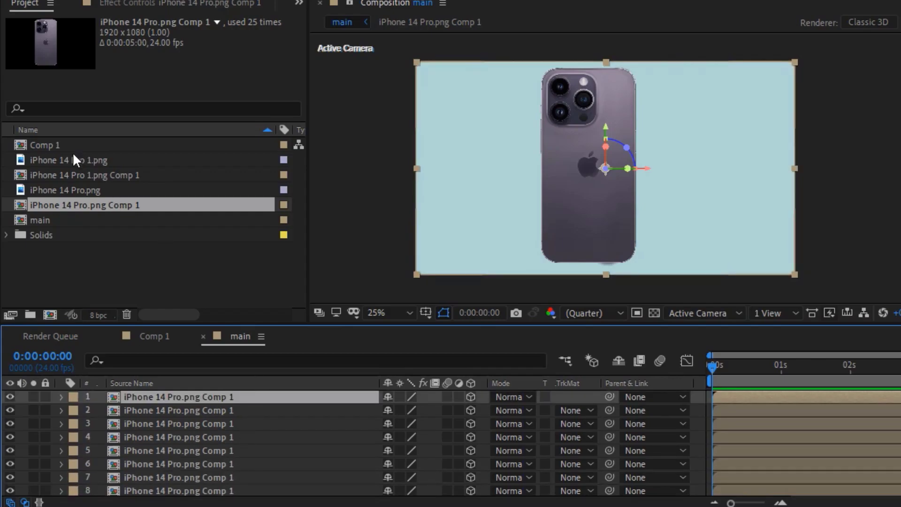
pyautogui.moveTo(65, 171); pyautogui.dragTo(122, 394)
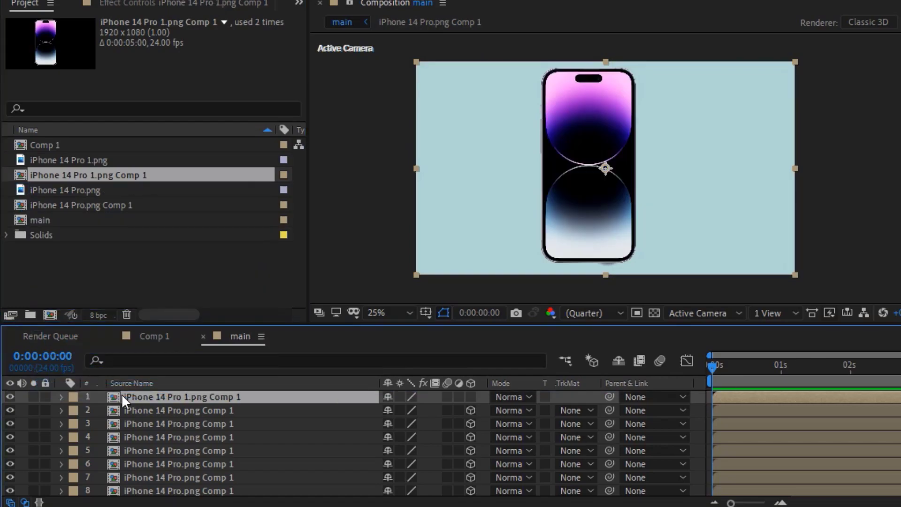
pyautogui.click(471, 396)
# - Select the phone back layers 2 through 25 and enable hiding of shy layers for the composition
pyautogui.scroll(-6, 233, 426)
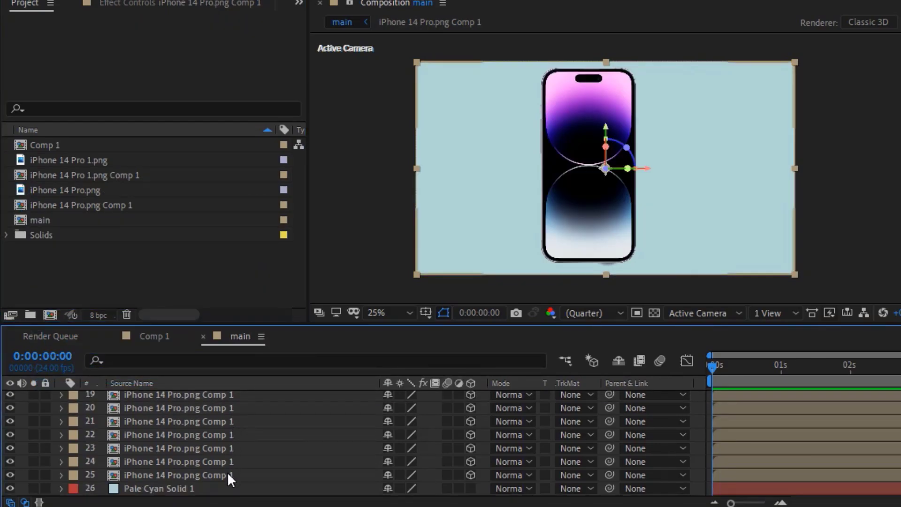
pyautogui.keyDown('shift'); pyautogui.click(227, 473); pyautogui.keyUp('shift')
pyautogui.click(618, 361)
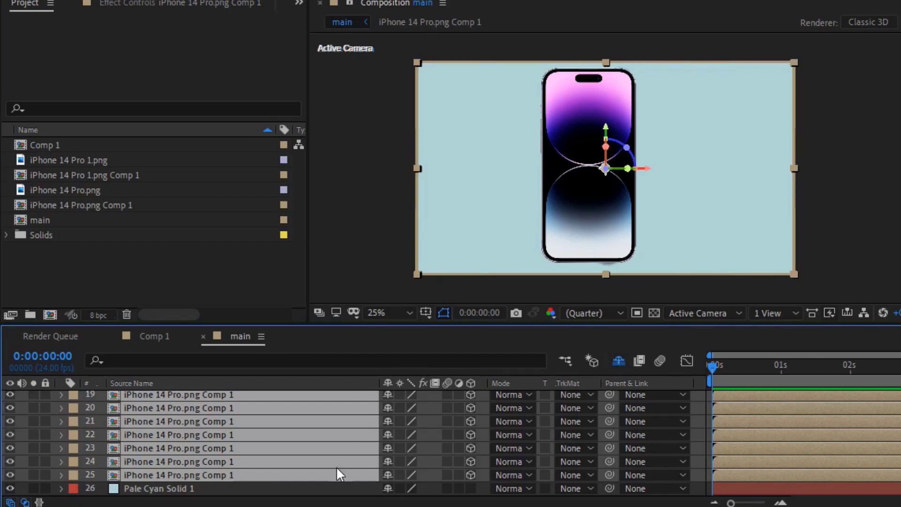
# - Add a null object above the iPhone 14 Pro 1.png Comp 1 layer
pyautogui.scroll(6, 337, 466)
pyautogui.click(308, 397)
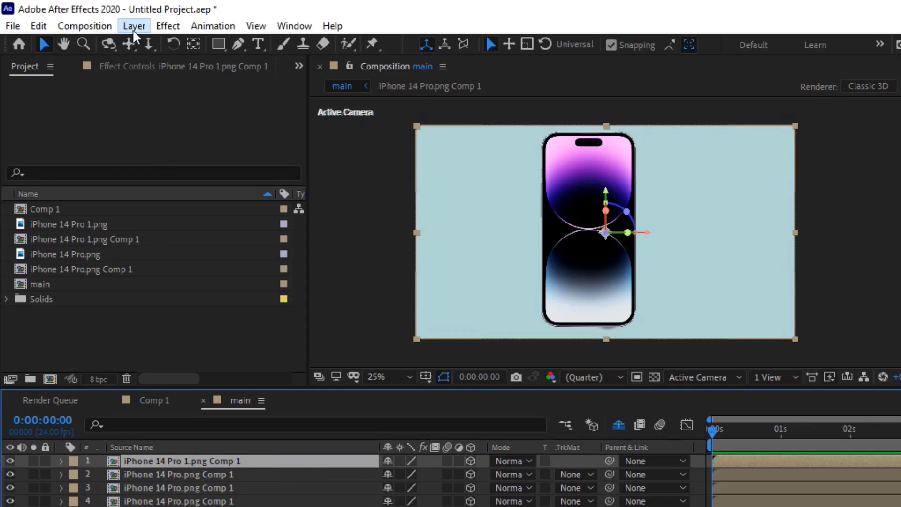
pyautogui.click(133, 27)
pyautogui.moveTo(165, 46)
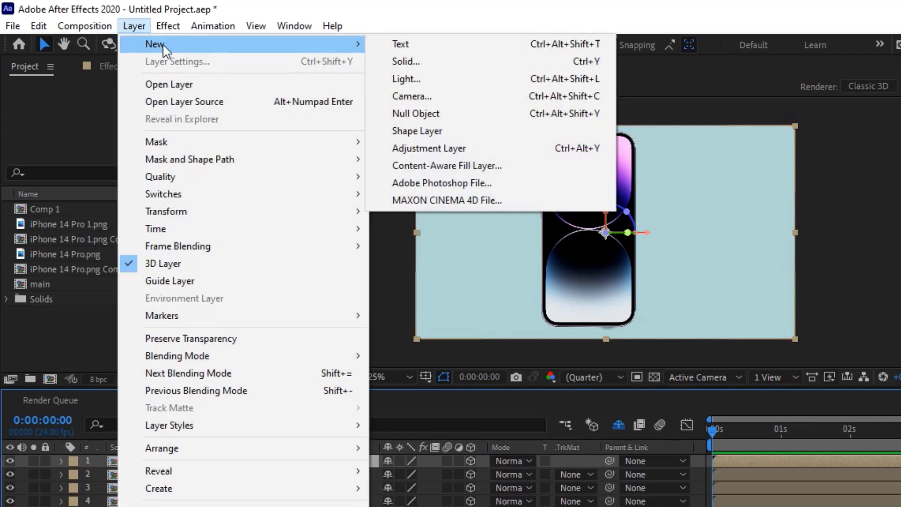
pyautogui.click(431, 114)
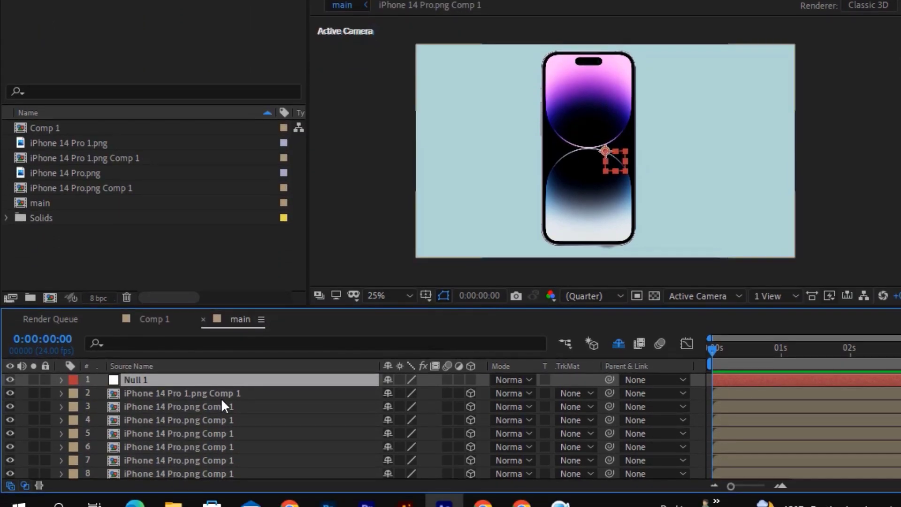
# - Parent the iPhone 14 Pro 1.png Comp 1 layer and all the phone back layers to Null 1
pyautogui.click(221, 473)
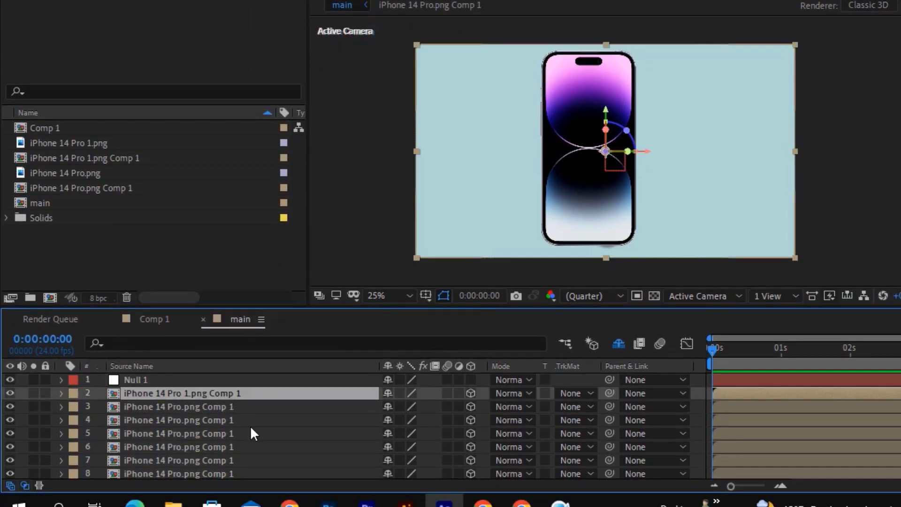
pyautogui.scroll(-3, 249, 432)
pyautogui.keyDown('shift'); pyautogui.click(229, 458); pyautogui.keyUp('shift')
pyautogui.scroll(3, 297, 421)
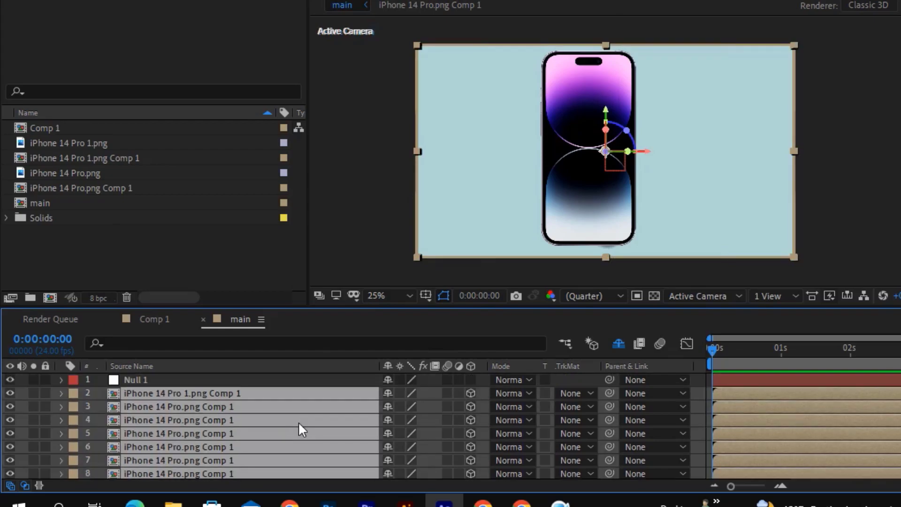
pyautogui.moveTo(612, 393); pyautogui.dragTo(171, 379)
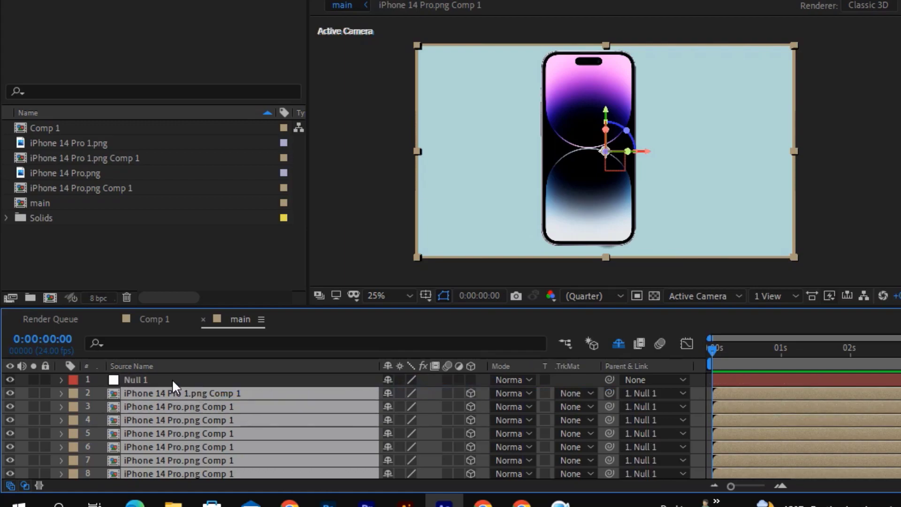
# - Set Null 1's Scale to 50% and add a Scale keyframe at 0:00:00:00
pyautogui.click(172, 379)
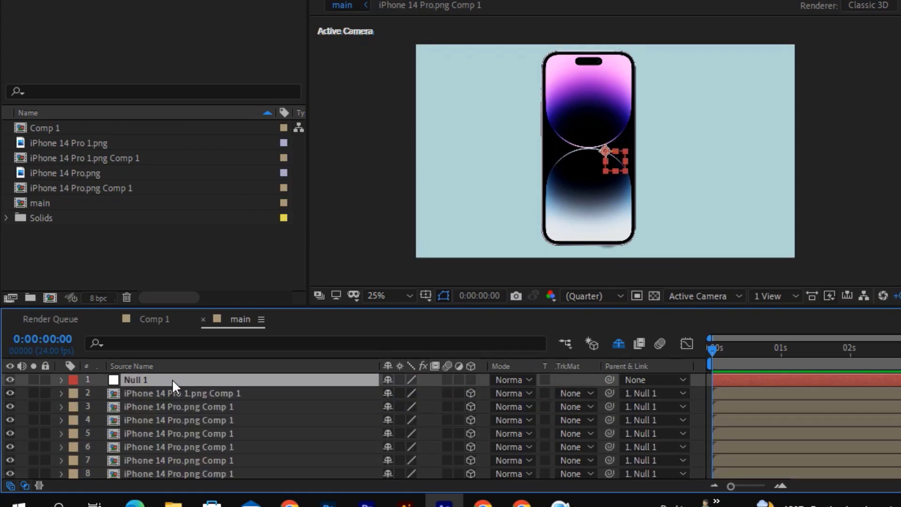
pyautogui.press('s')
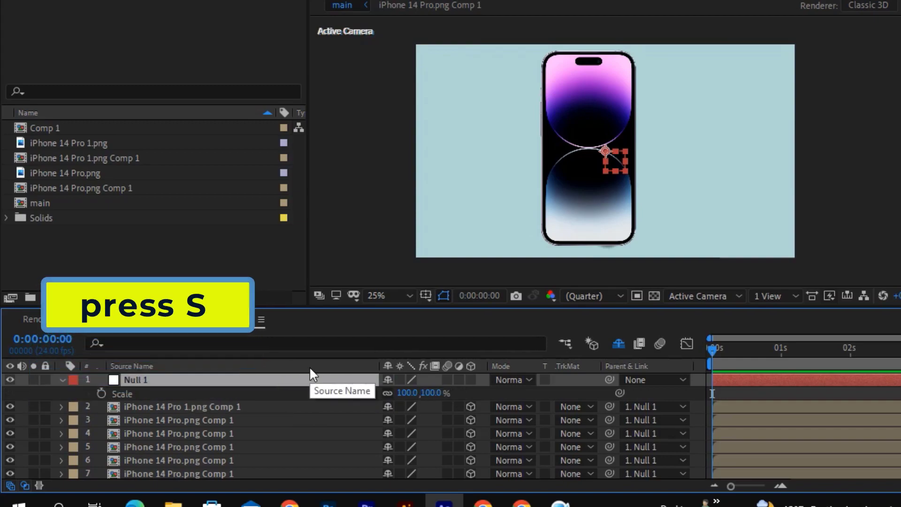
pyautogui.click(406, 394)
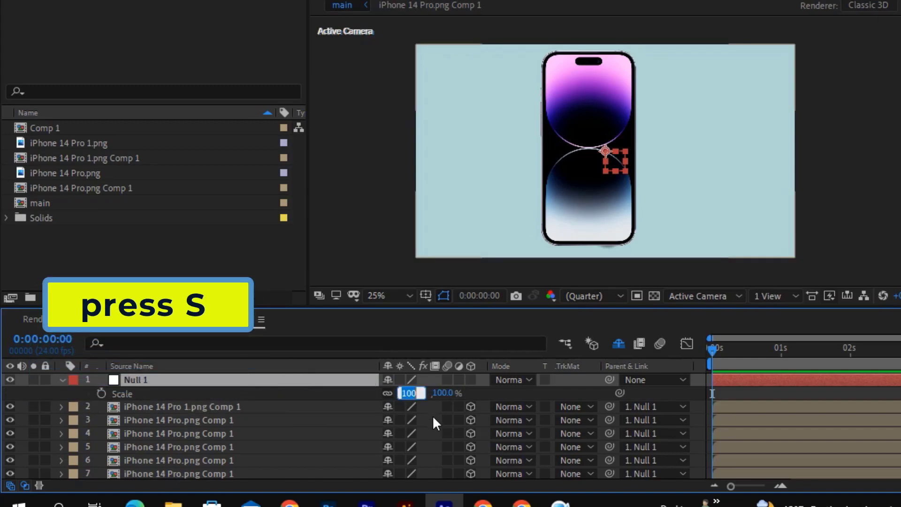
pyautogui.write('50')
pyautogui.press('Return')
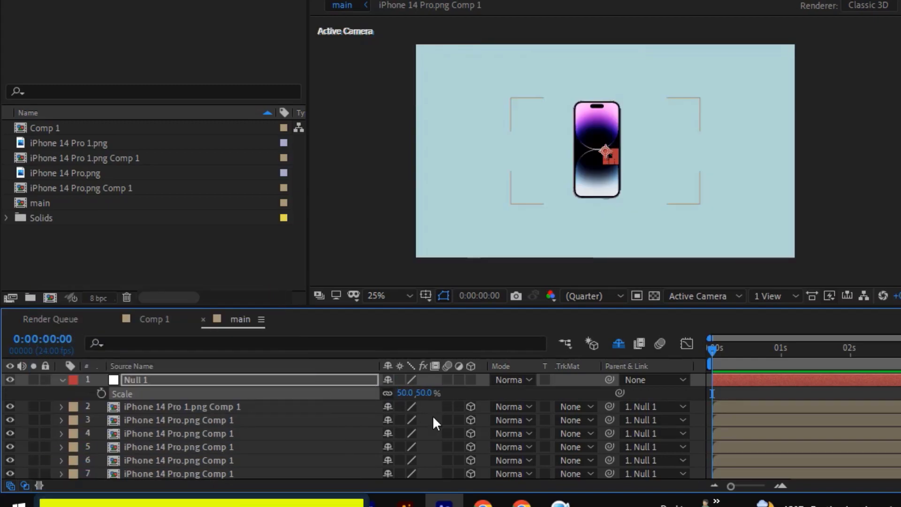
pyautogui.click(100, 393)
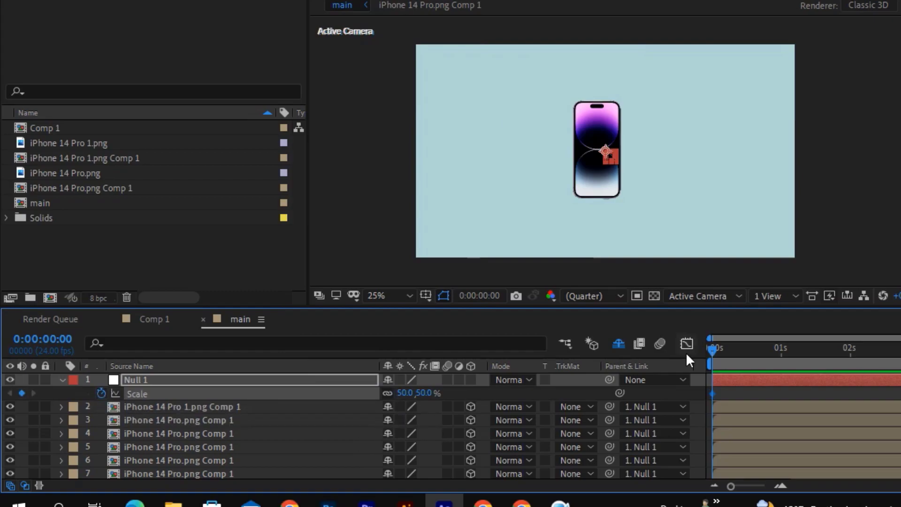
# - Keyframe Null 1's Scale at 100% at the 2-second mark
pyautogui.moveTo(712, 348); pyautogui.dragTo(853, 366)
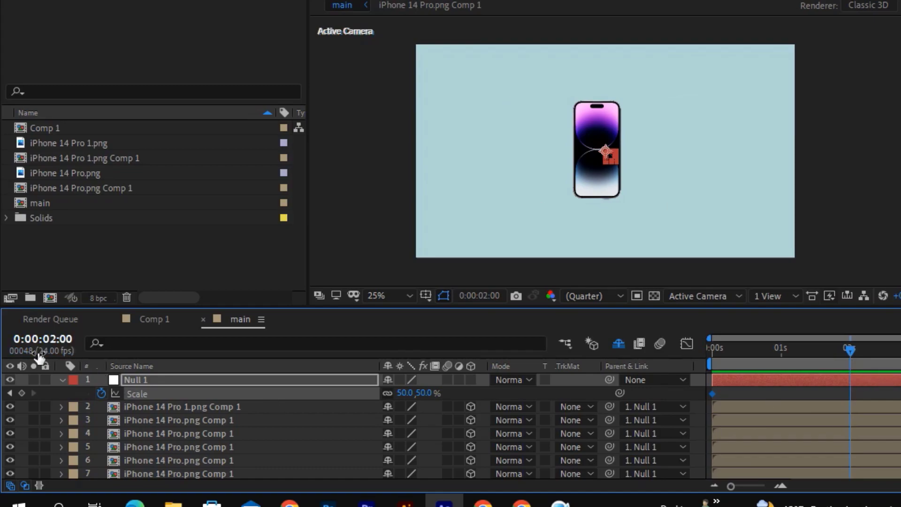
pyautogui.click(405, 393)
pyautogui.write('100')
pyautogui.press('Return')
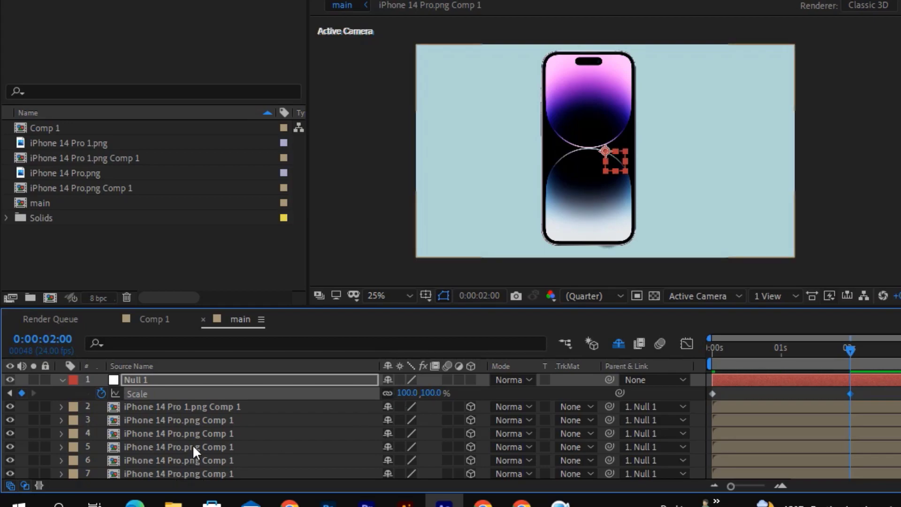
# - Make Null 1 a 3D layer, enable motion blur, and add X, Y and Z Rotation keyframes at 2 seconds
pyautogui.click(470, 380)
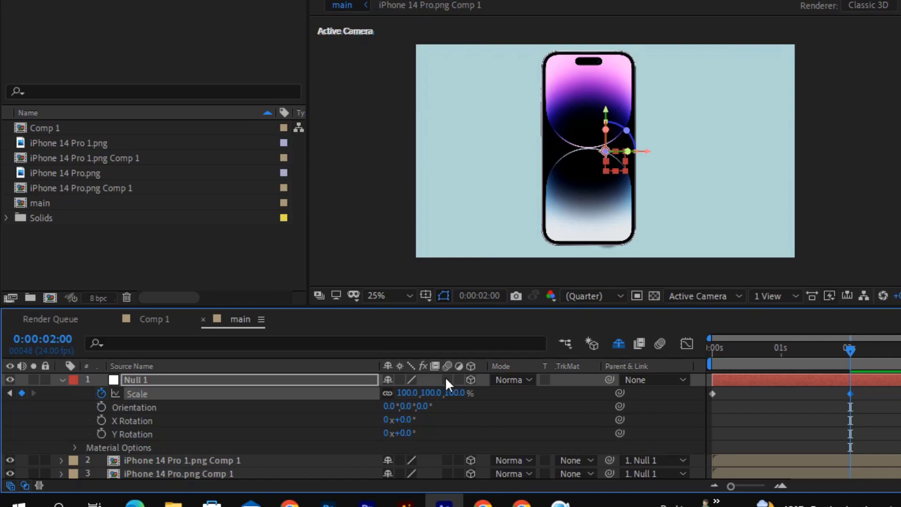
pyautogui.click(447, 379)
pyautogui.click(101, 434)
pyautogui.click(100, 420)
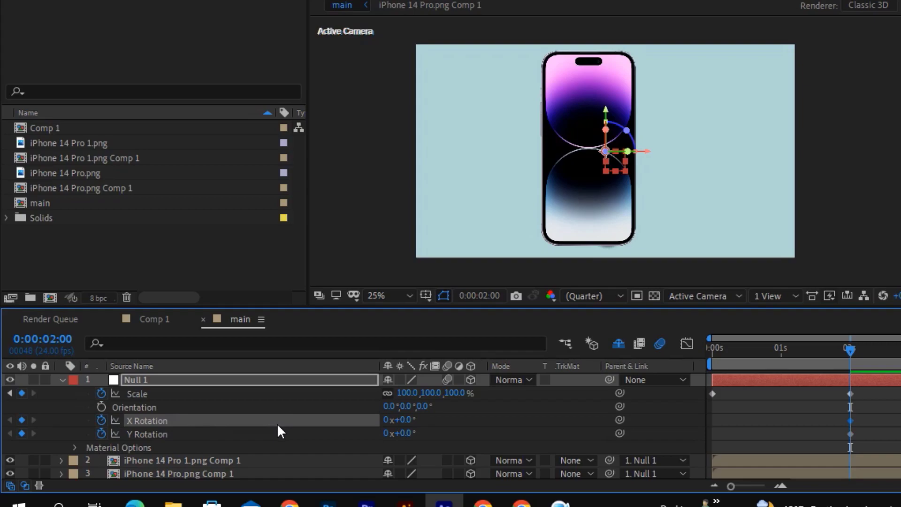
pyautogui.hotkey('shift', 'r')
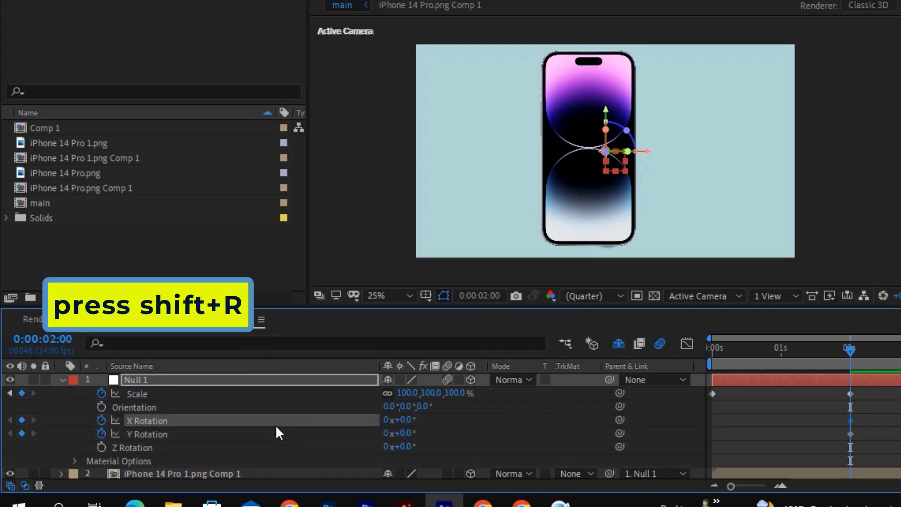
pyautogui.click(99, 447)
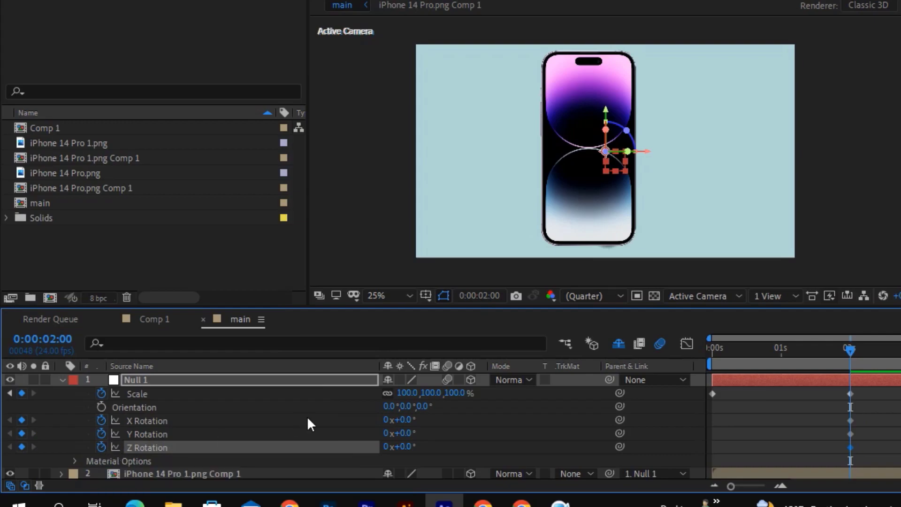
# - At 0:00:00:00, set Null 1's X Rotation to -50°, Y Rotation to -37° and Z Rotation to -26°
pyautogui.moveTo(848, 352); pyautogui.dragTo(711, 367)
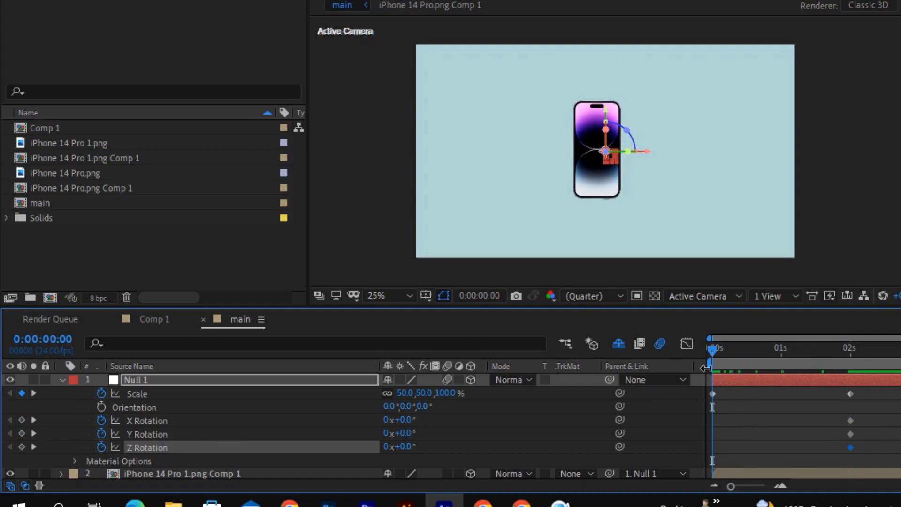
pyautogui.click(404, 419)
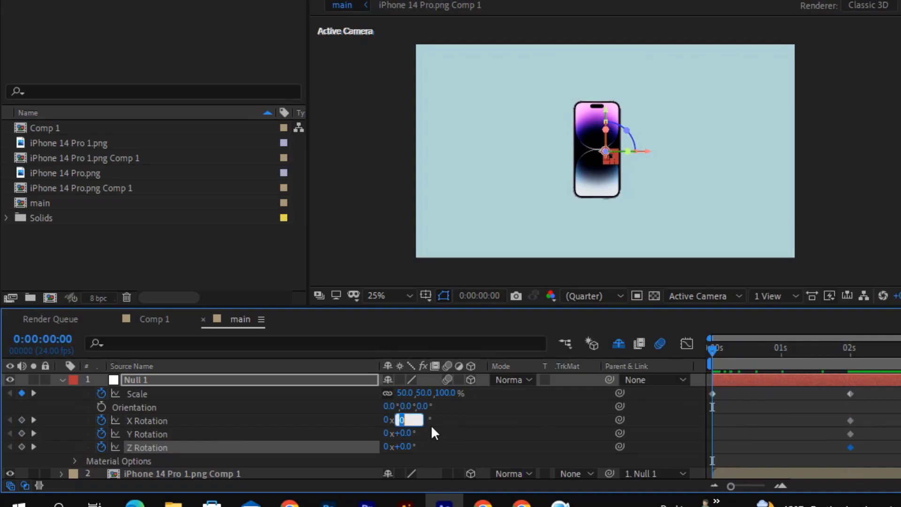
pyautogui.write('-50')
pyautogui.press('Tab')
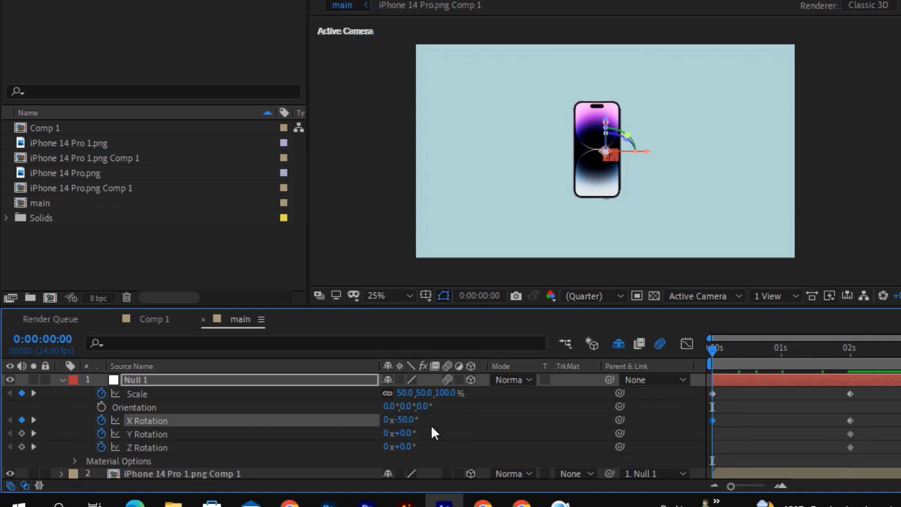
pyautogui.write('-37')
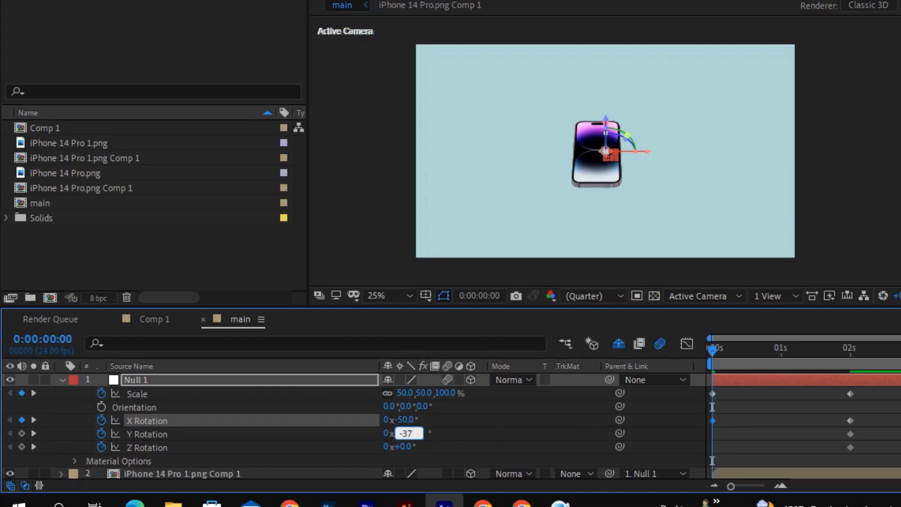
pyautogui.press('Return')
pyautogui.click(410, 443)
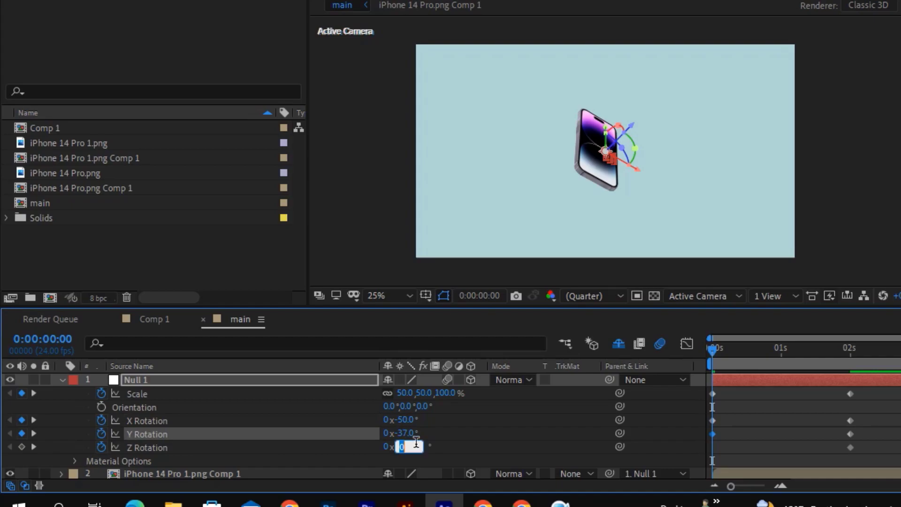
pyautogui.write('-26')
pyautogui.press('Return')
# - Play the animation up to 0:00:02:18 and keyframe Null 1's Y Rotation there at 41°
pyautogui.press('space')
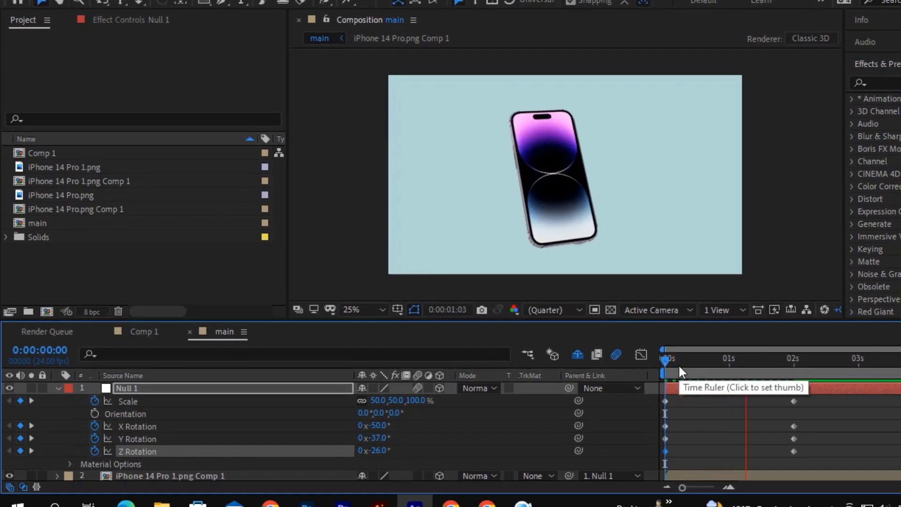
pyautogui.press('space')
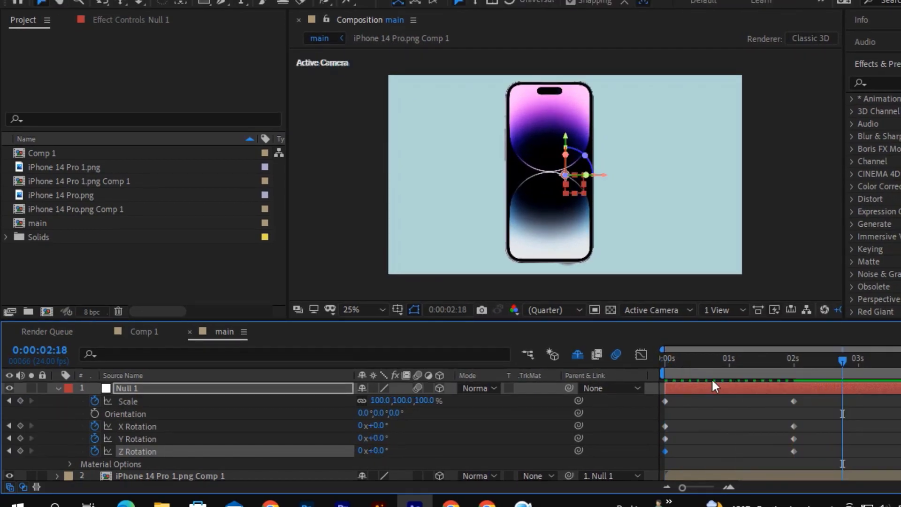
pyautogui.click(384, 437)
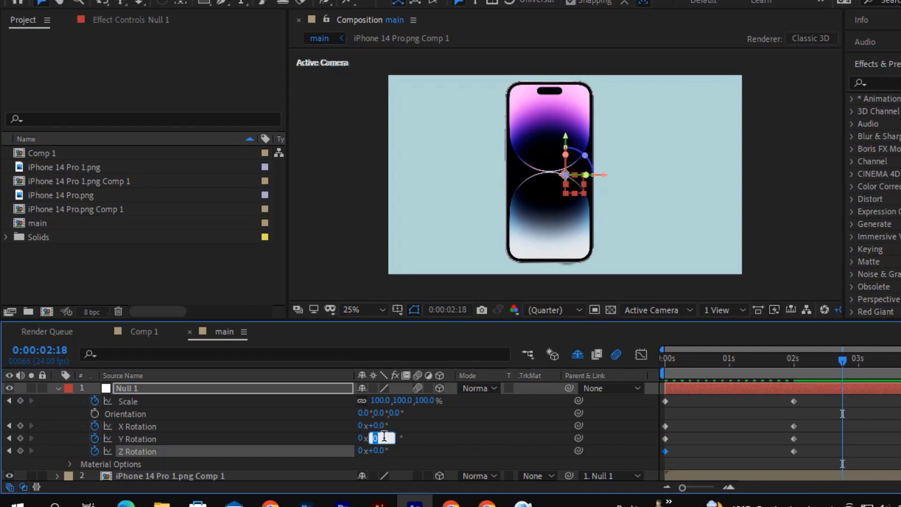
pyautogui.write('35')
pyautogui.press('Return')
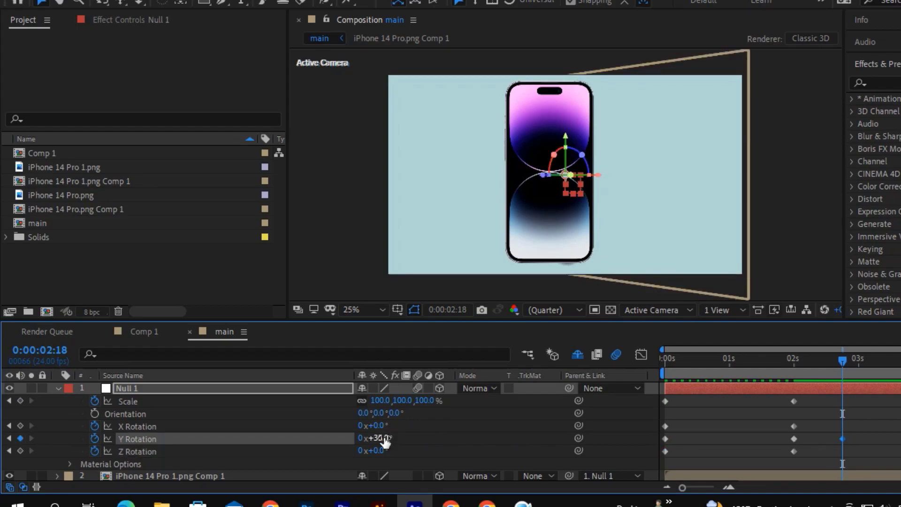
pyautogui.moveTo(384, 438); pyautogui.dragTo(388, 437)
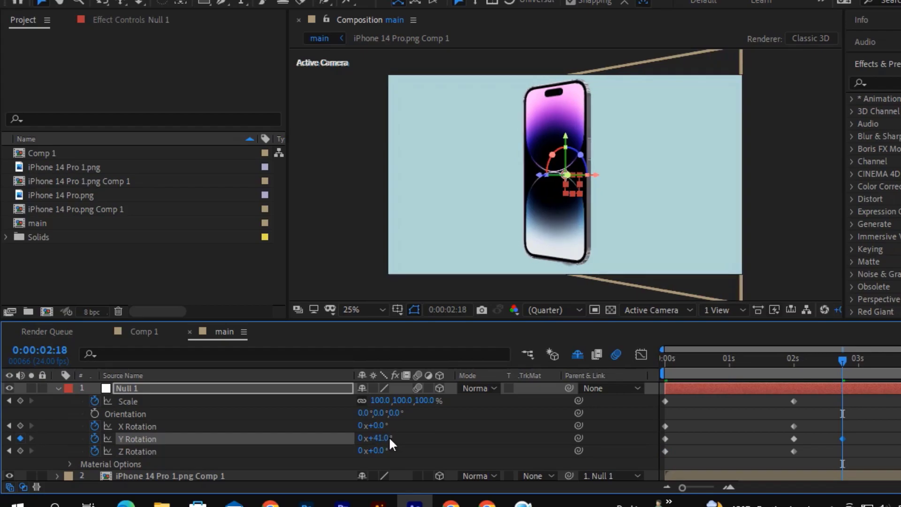
# - Apply Easy Ease to all of Null 1's Scale and X, Y and Z Rotation keyframes
pyautogui.moveTo(840, 362); pyautogui.dragTo(652, 378)
pyautogui.moveTo(867, 410); pyautogui.dragTo(745, 453)
pyautogui.moveTo(882, 398); pyautogui.dragTo(653, 456)
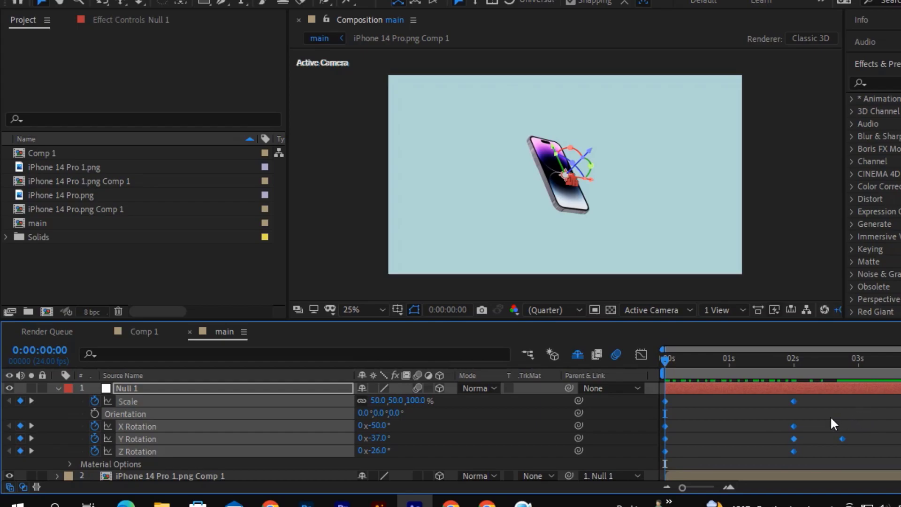
pyautogui.press('F9')
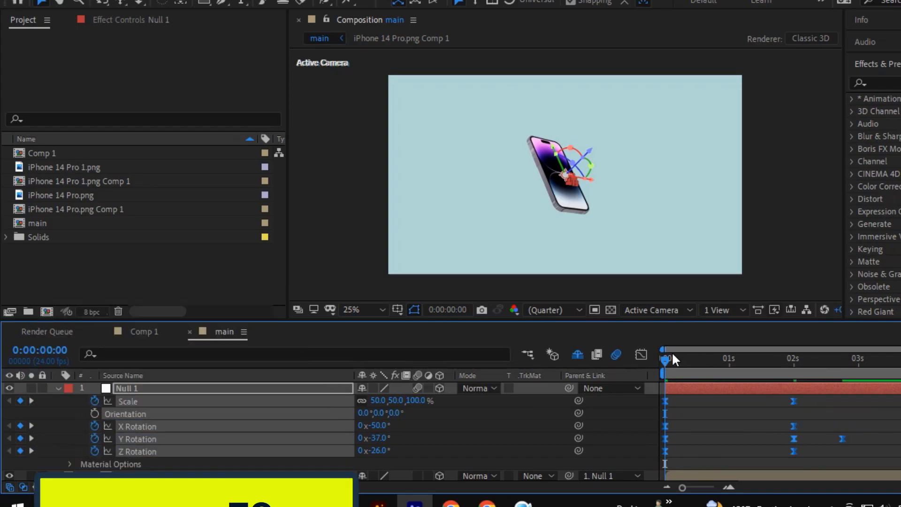
# - Preview the eased phone animation and end the work area just after the 3-second mark
pyautogui.press('space')
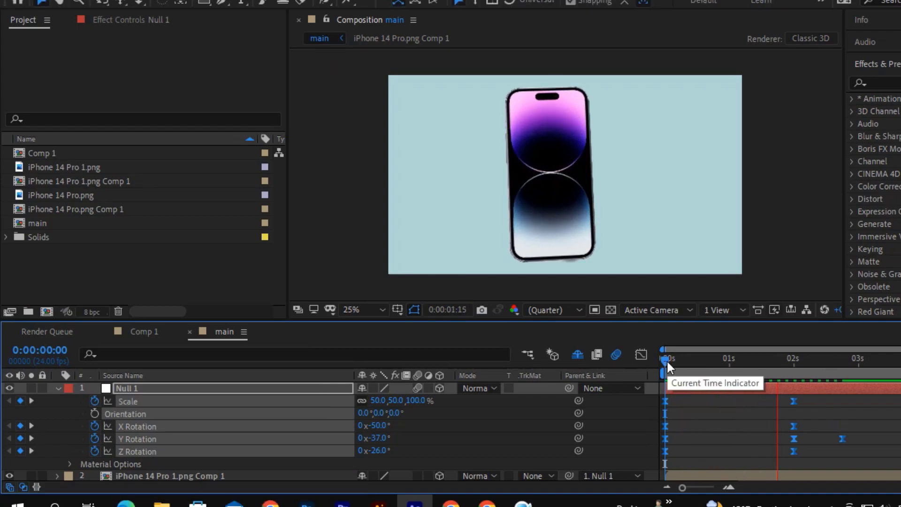
pyautogui.press('space')
pyautogui.press('Home')
pyautogui.press('space')
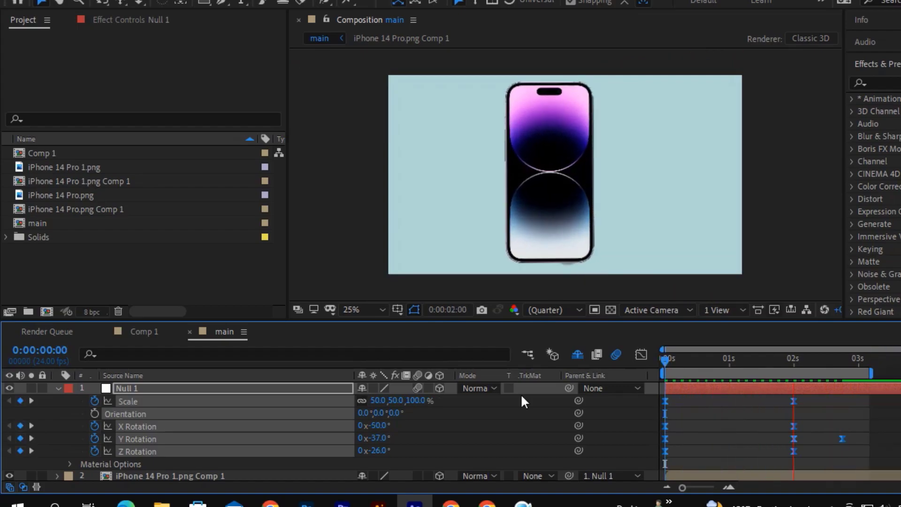
pyautogui.press('space')
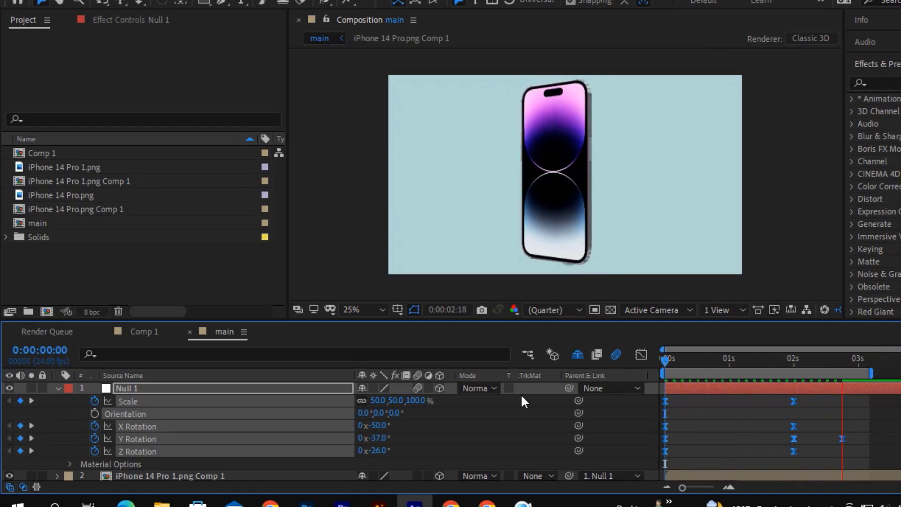
pyautogui.press('space')
# - Set the composition's preview resolution to Full and play the animation from the start
pyautogui.click(570, 308)
pyautogui.click(550, 340)
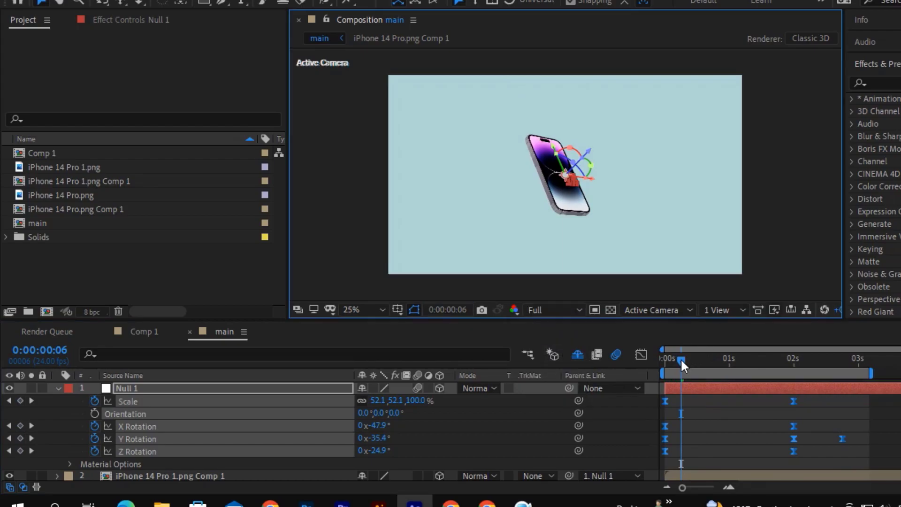
pyautogui.moveTo(680, 359); pyautogui.dragTo(643, 364)
pyautogui.press('space')
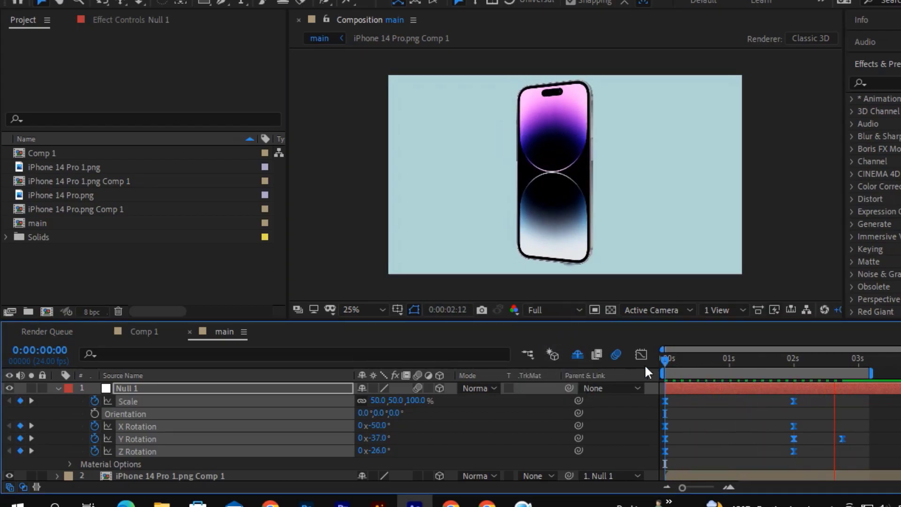
pyautogui.press('space')
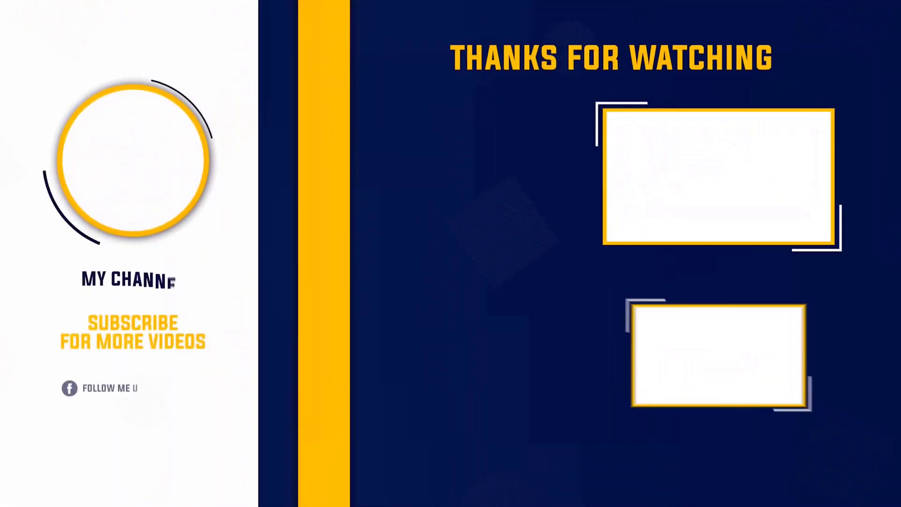